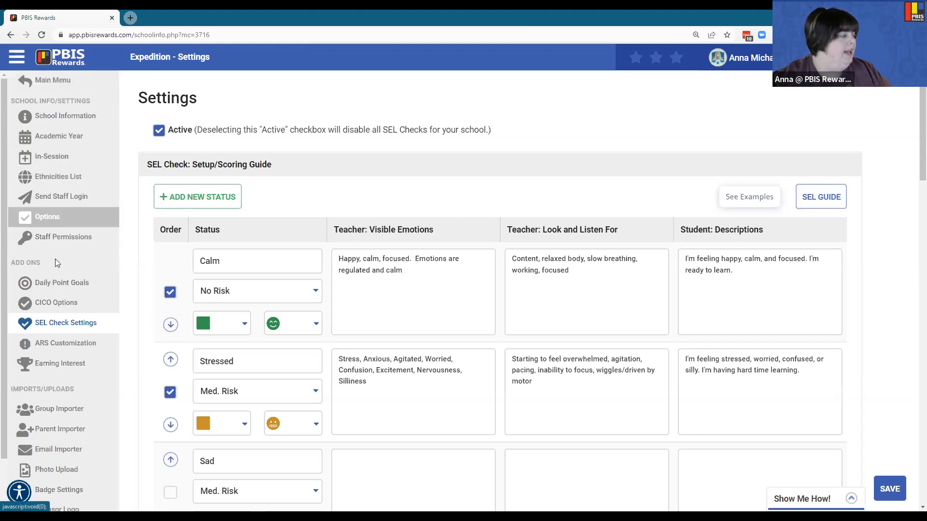
# Open the SEL Check Settings and switch the school's SEL Checks off and back on.
pyautogui.click(89, 328)
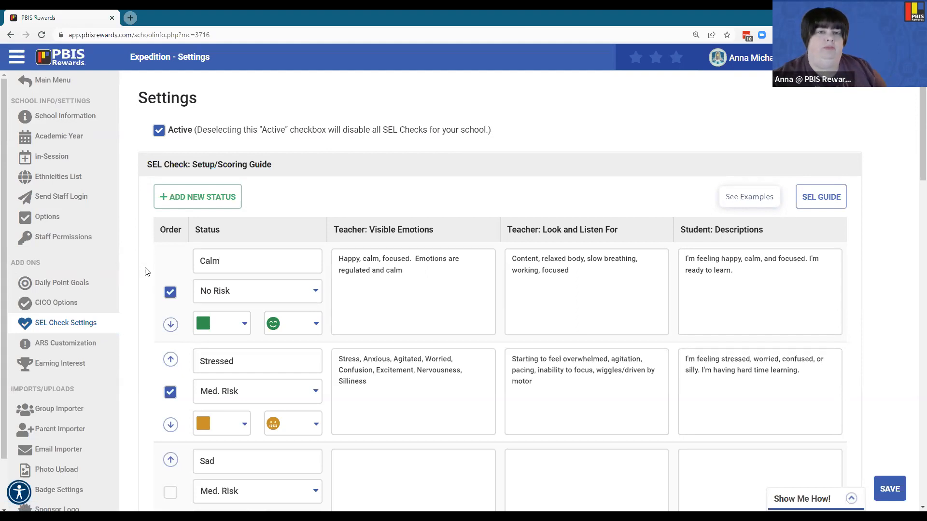
pyautogui.click(160, 133)
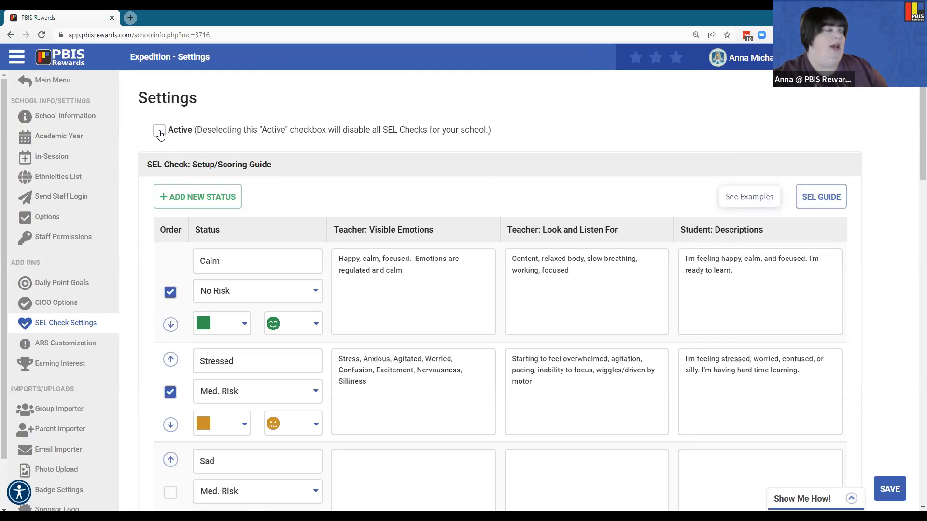
pyautogui.click(159, 130)
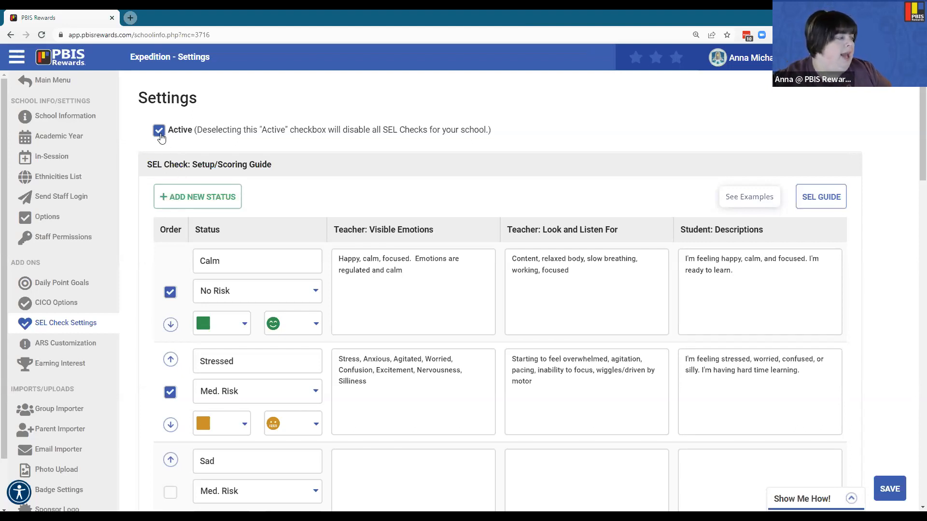
# Review the list of SEL Check statuses and the risk levels available for the Stressed status.
pyautogui.scroll(-1, 161, 155)
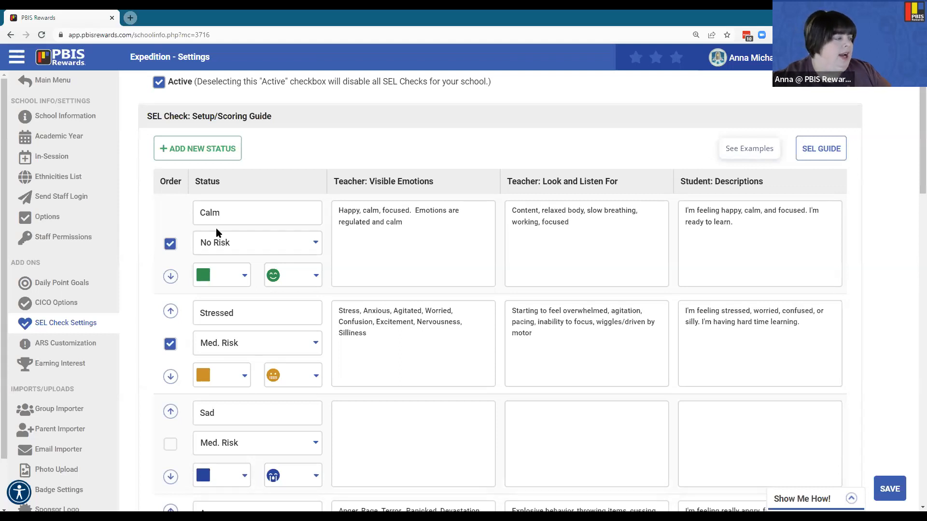
pyautogui.scroll(-1, 215, 225)
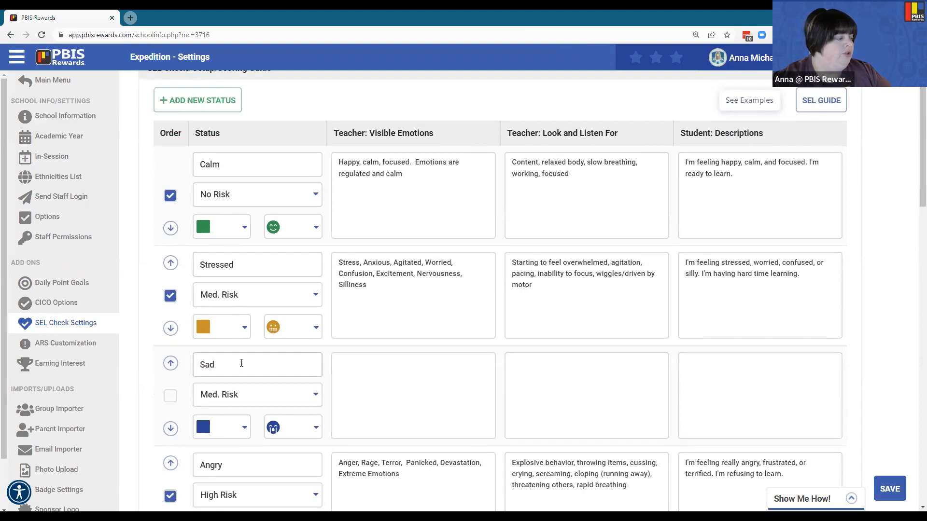
pyautogui.scroll(-2, 241, 372)
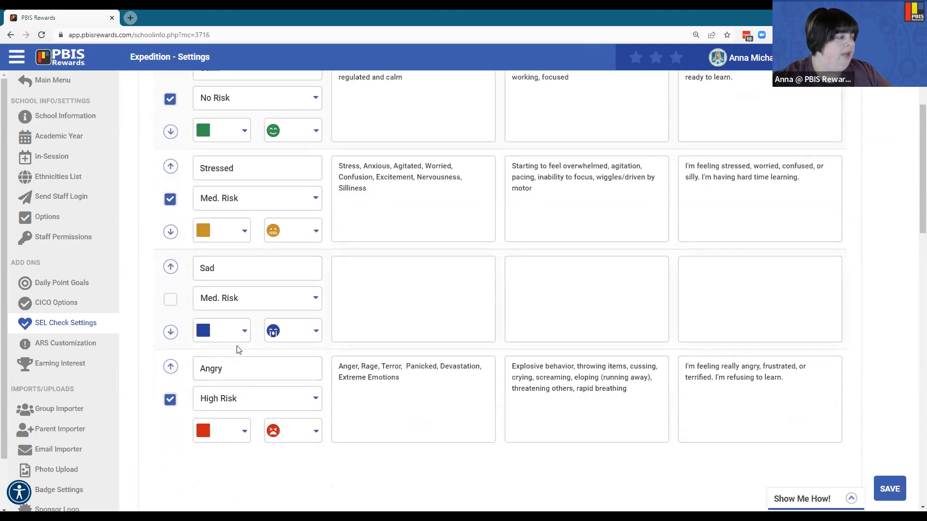
pyautogui.scroll(1, 238, 349)
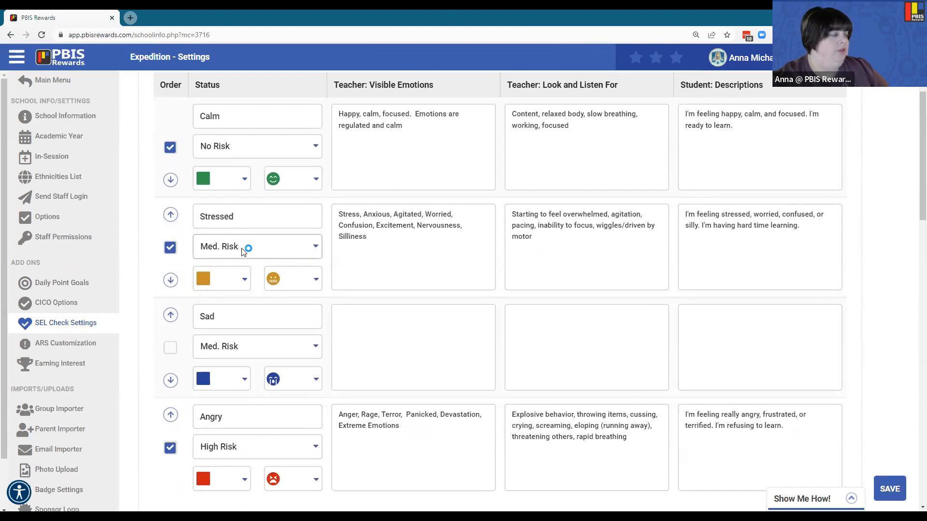
pyautogui.click(315, 249)
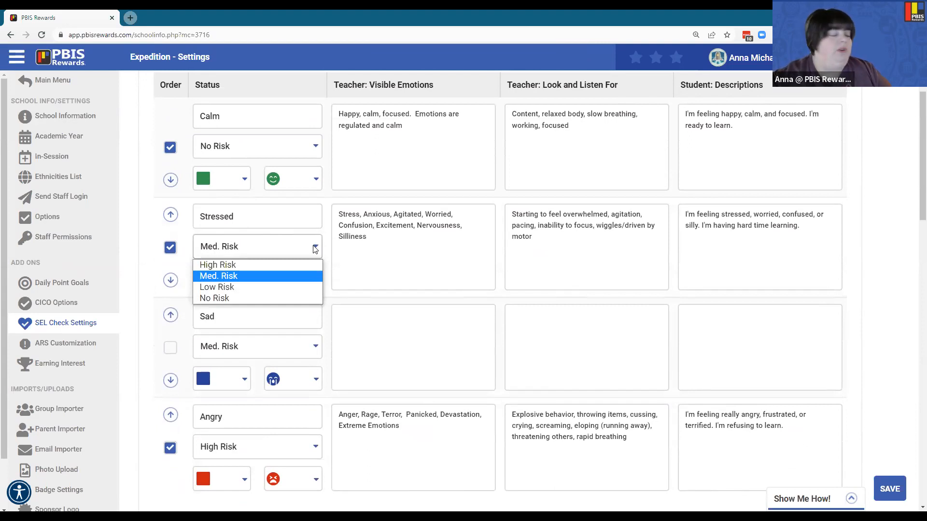
pyautogui.click(315, 249)
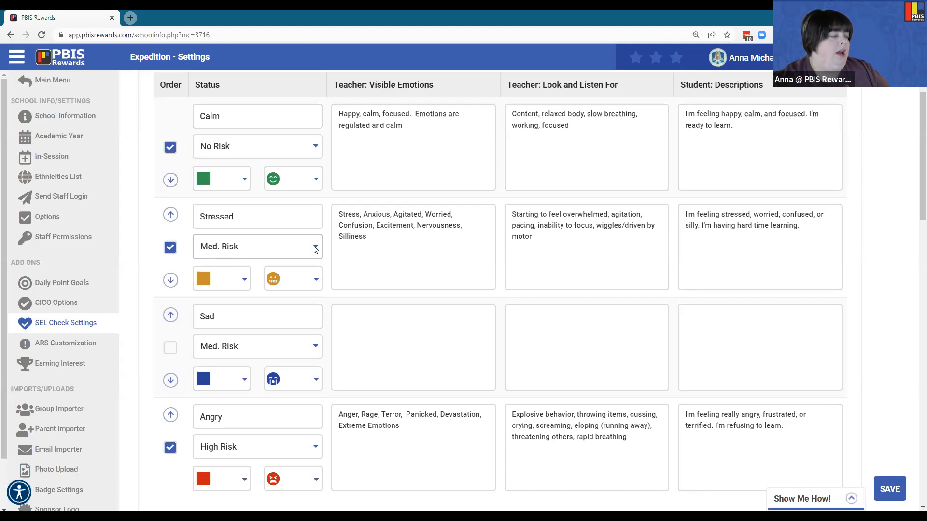
# Examine the teacher emotion and student description texts of the Calm status.
pyautogui.scroll(1, 313, 249)
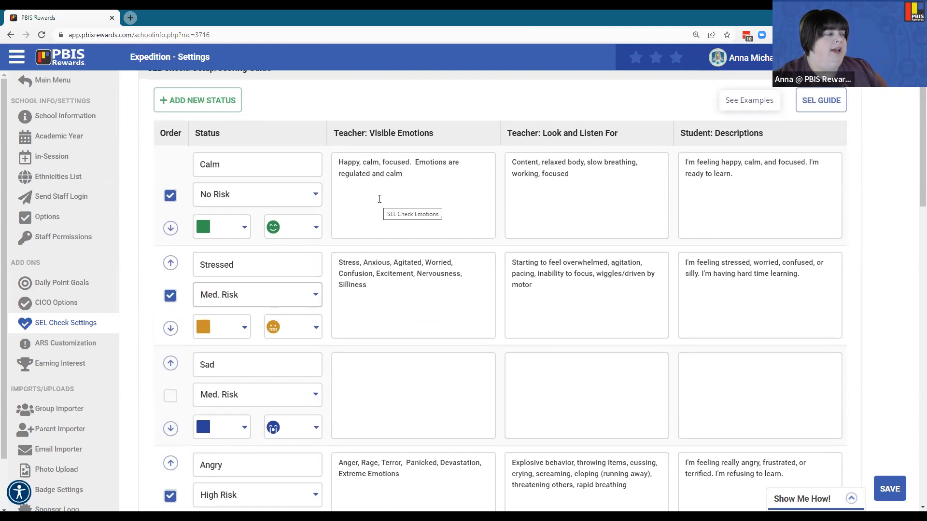
pyautogui.click(407, 174)
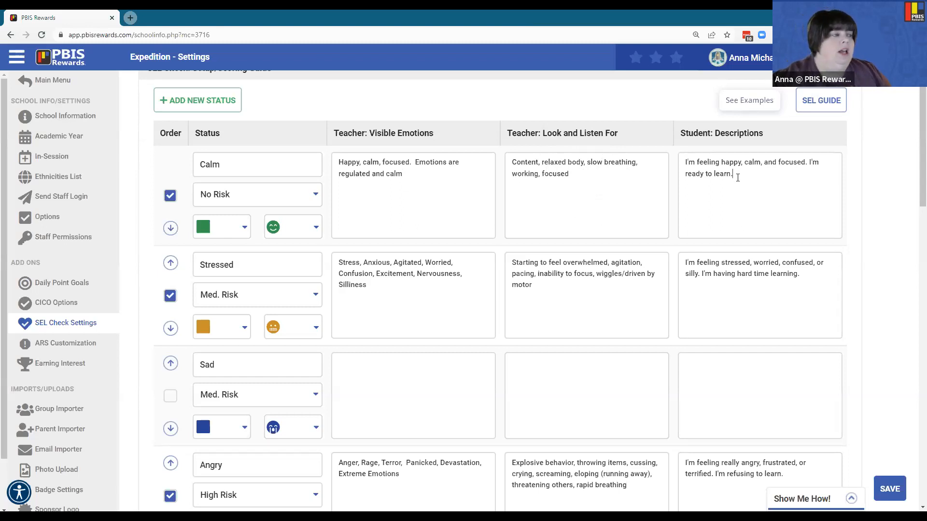
pyautogui.click(421, 178)
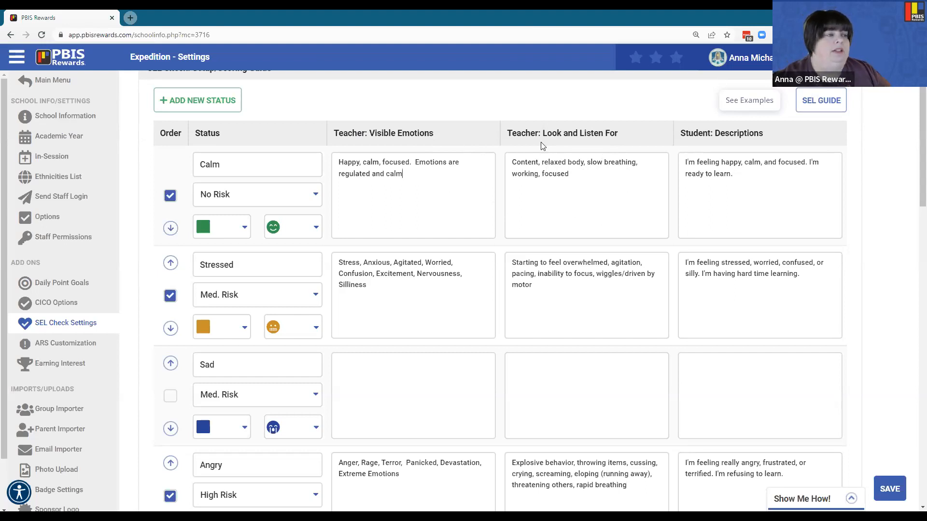
# Open the printable SEL Guide, read through its scoring table and return to the SEL Check settings.
pyautogui.click(816, 101)
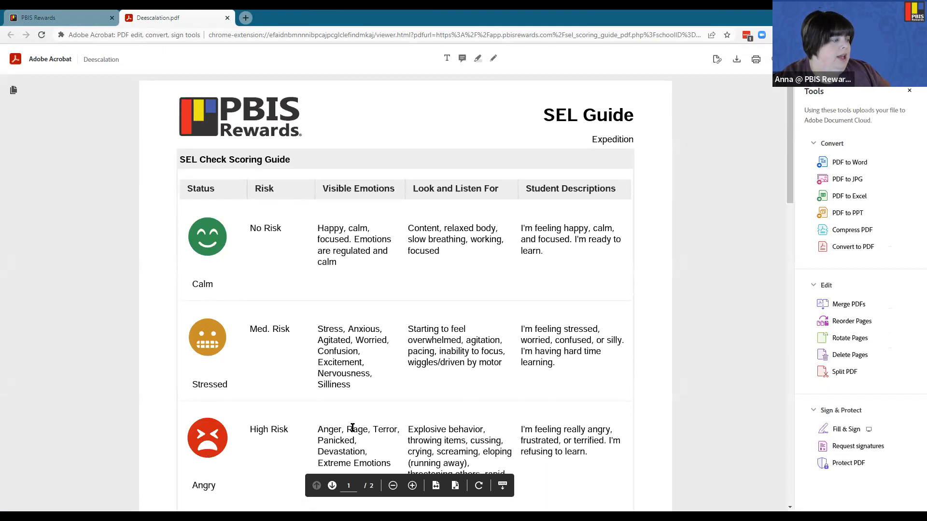
pyautogui.scroll(-1, 388, 438)
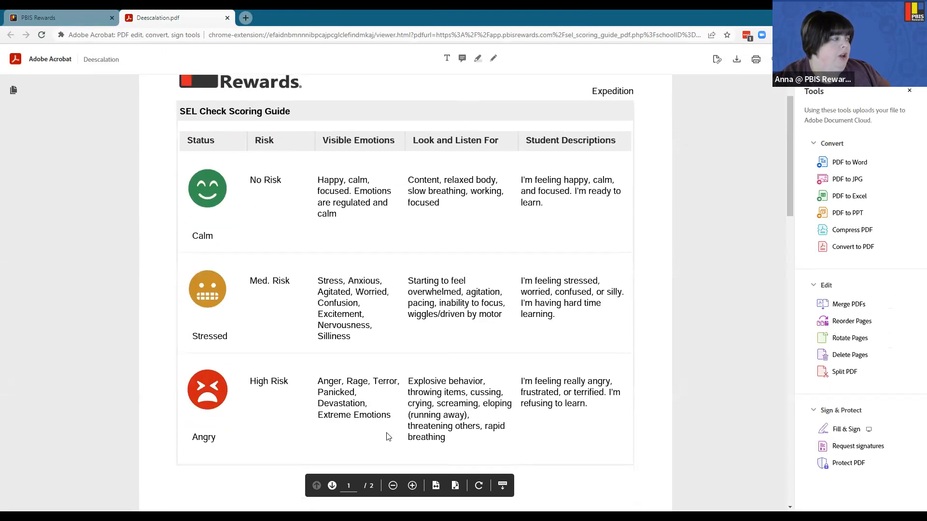
pyautogui.scroll(-1, 389, 437)
pyautogui.scroll(2, 389, 437)
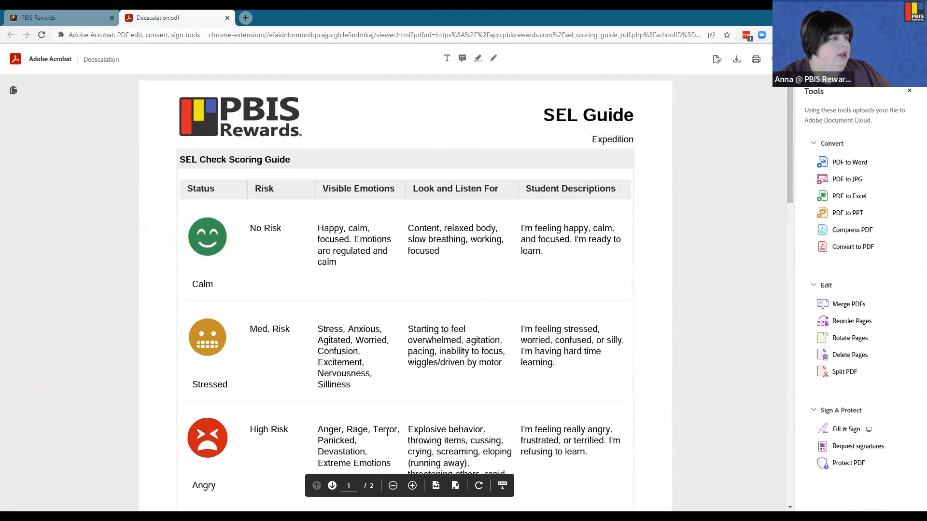
pyautogui.click(92, 14)
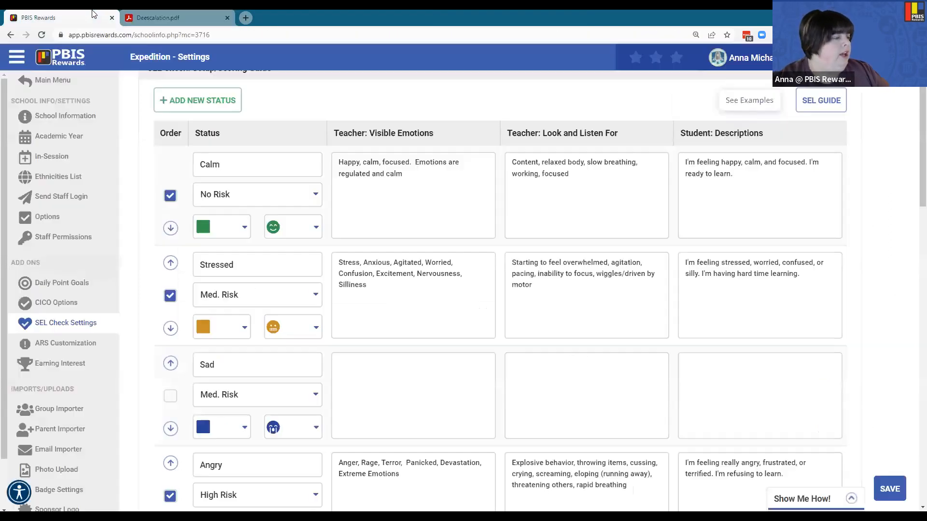
# Open the SEL setup examples, skim the Admin Setup – SEL support article and return to the settings.
pyautogui.click(755, 102)
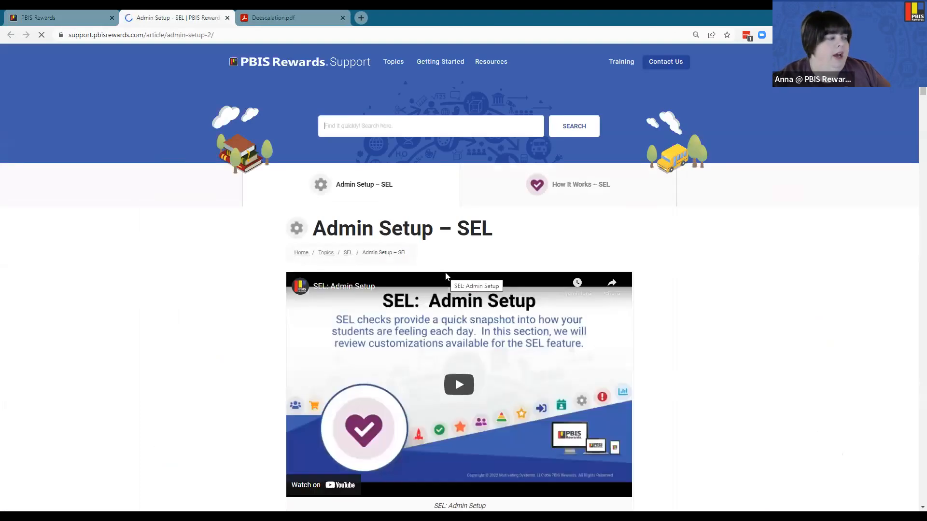
pyautogui.scroll(-4, 444, 277)
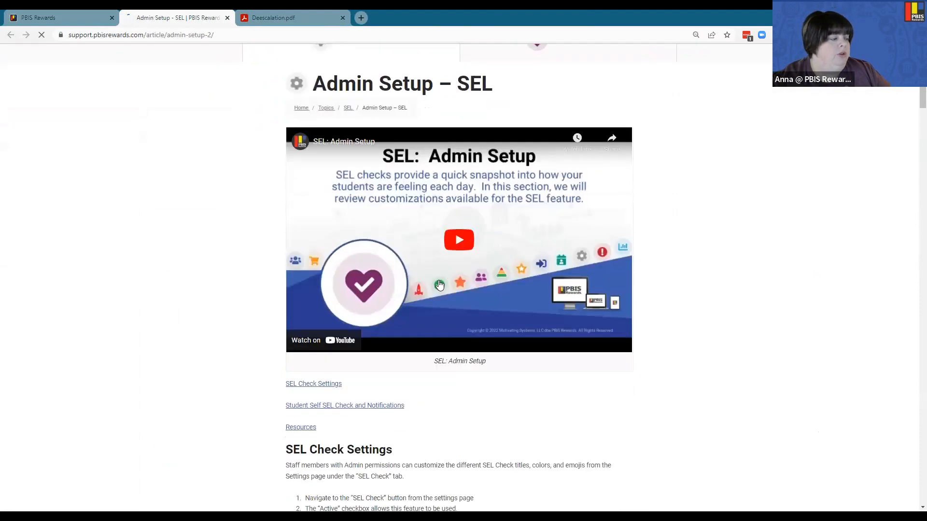
pyautogui.scroll(-2, 439, 281)
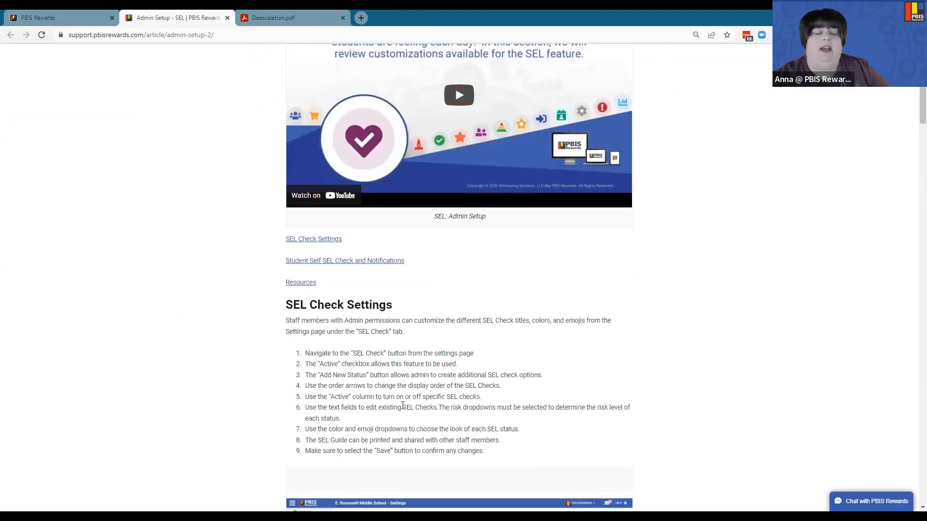
pyautogui.scroll(5, 376, 374)
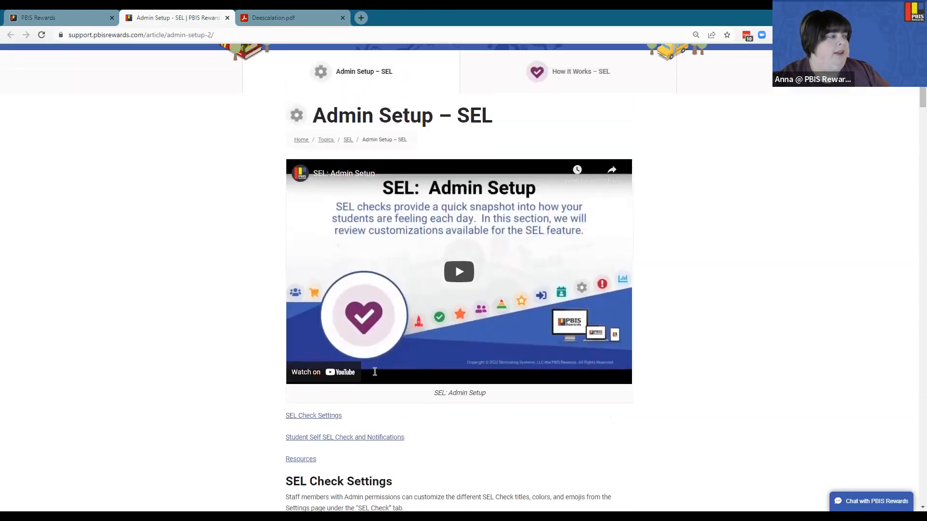
pyautogui.click(94, 16)
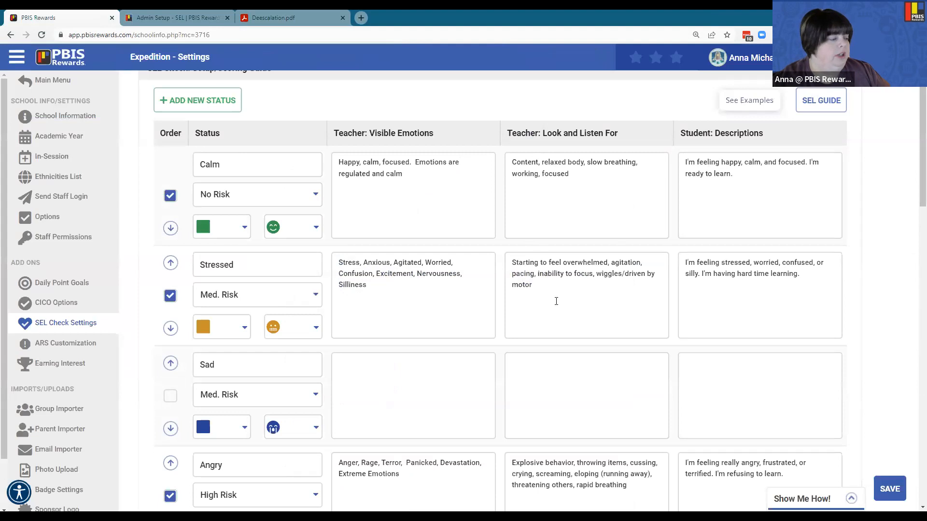
# Examine the Student Self SEL Check settings for daily maximum, submission interval, button text and button preview.
pyautogui.scroll(-7, 543, 312)
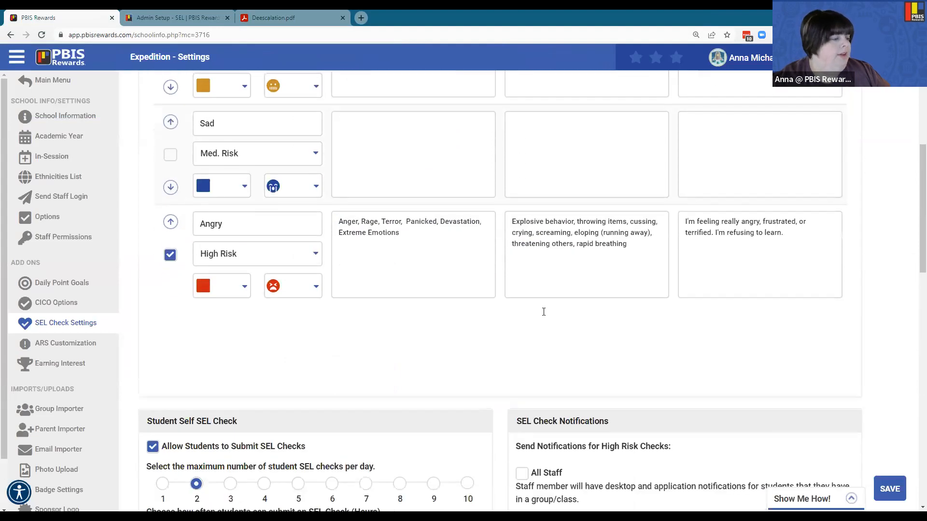
pyautogui.scroll(-4, 542, 313)
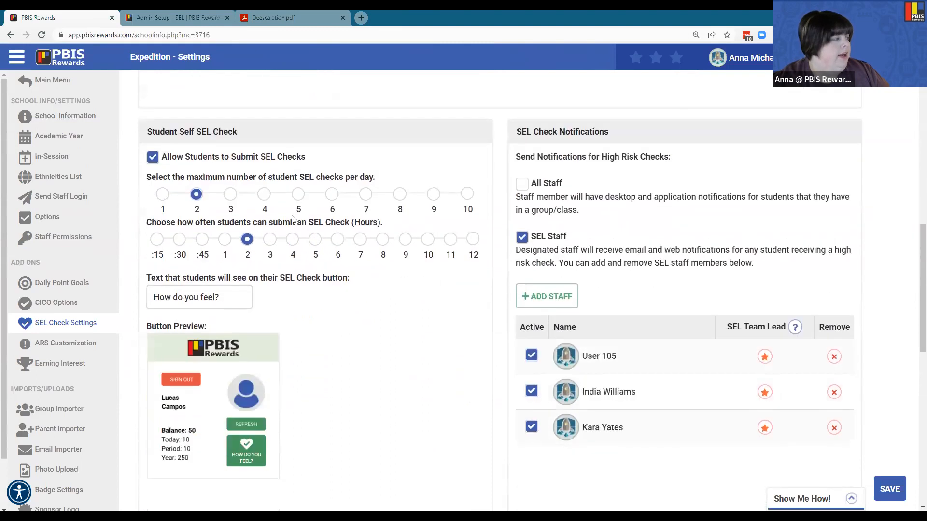
pyautogui.press('ctrl')
pyautogui.press('ctrl')
pyautogui.press('ctrl')
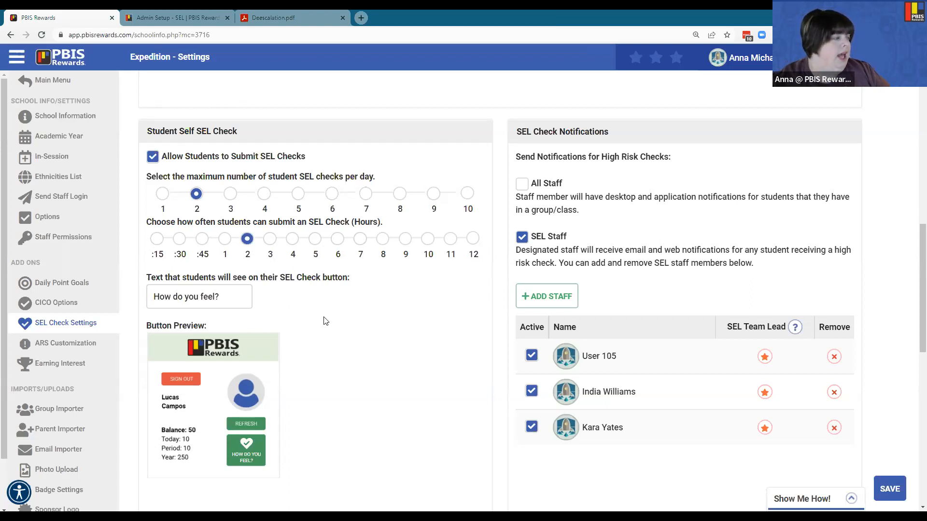
pyautogui.scroll(-1, 323, 320)
pyautogui.press('ctrl')
pyautogui.press('ctrl')
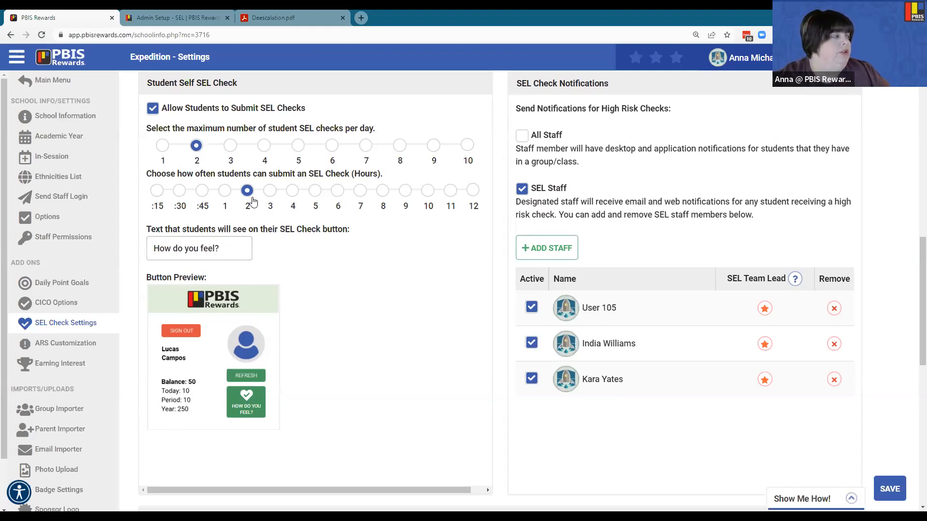
# Look over the SEL Check statuses again, from Calm to Angry, and return to the student self-check settings.
pyautogui.scroll(4, 351, 287)
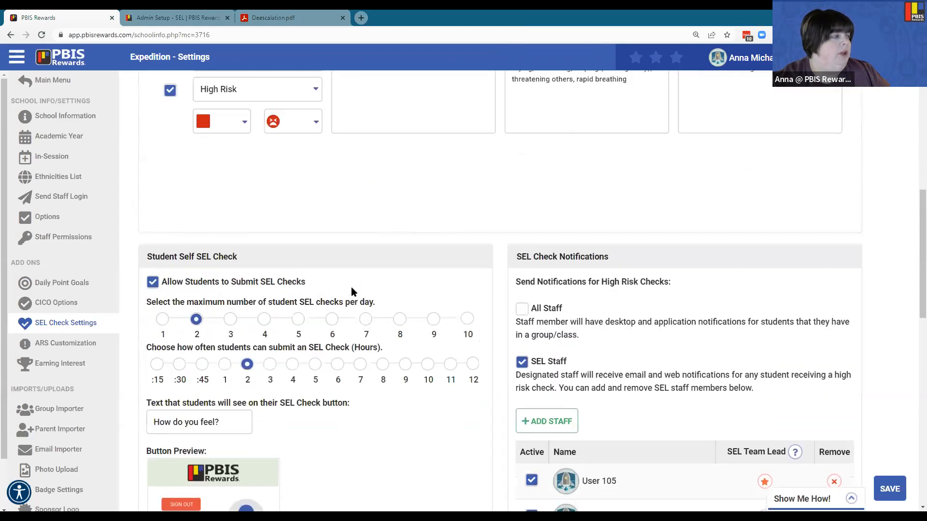
pyautogui.scroll(8, 351, 289)
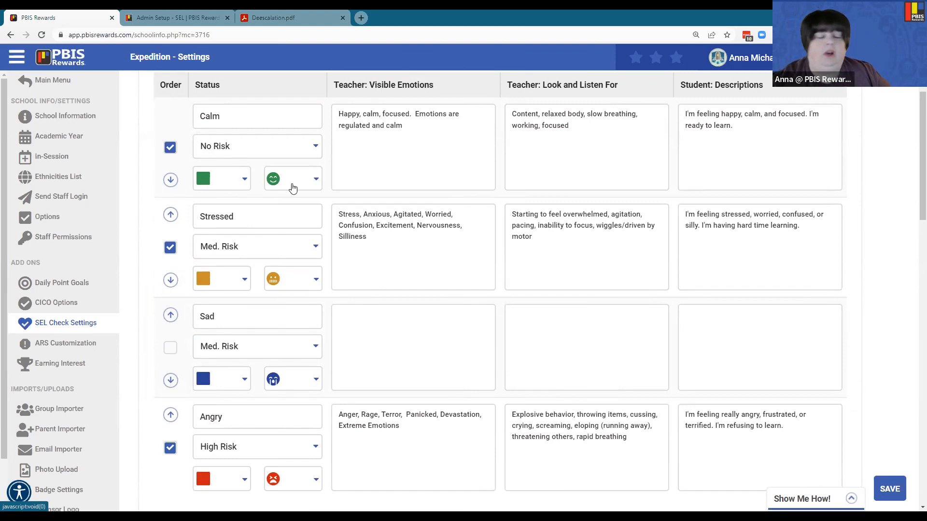
pyautogui.scroll(-1, 277, 275)
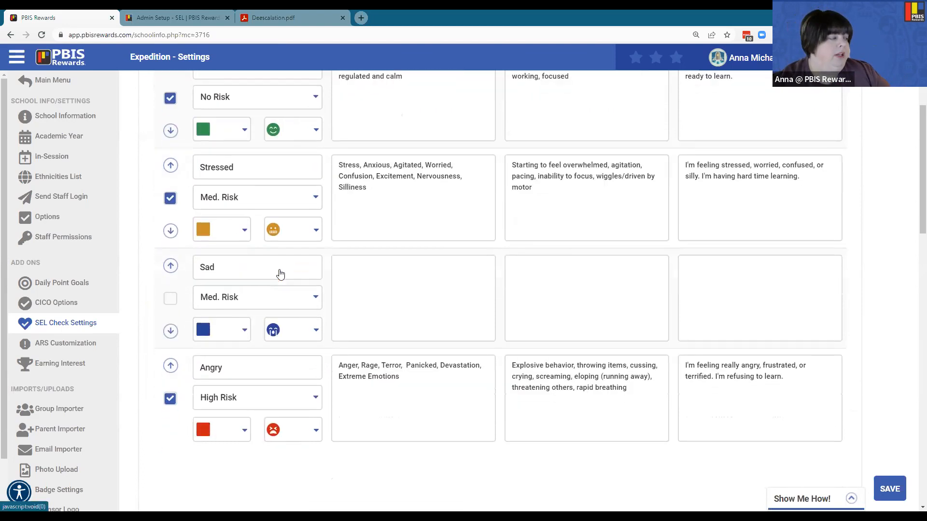
pyautogui.scroll(-7, 280, 274)
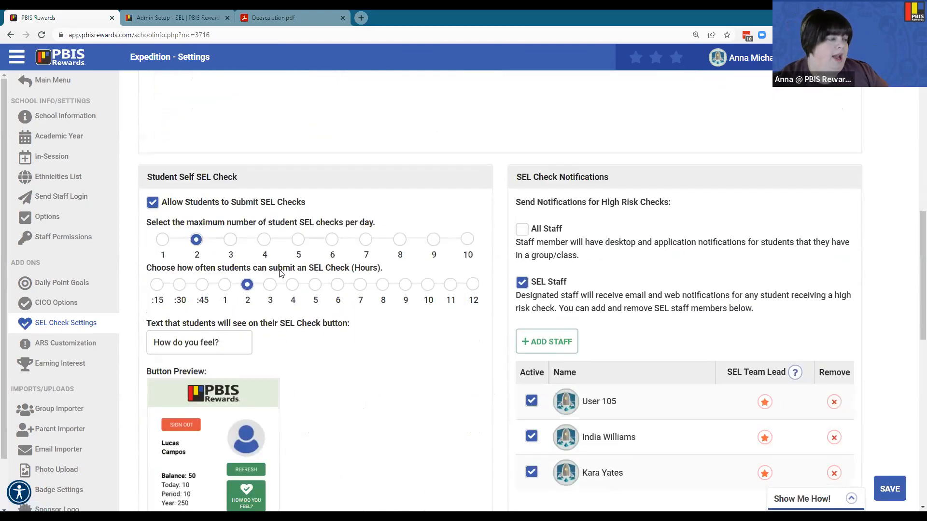
# Examine the SEL Check Notifications options for high risk checks and read the SEL Team Lead help.
pyautogui.scroll(-1, 279, 272)
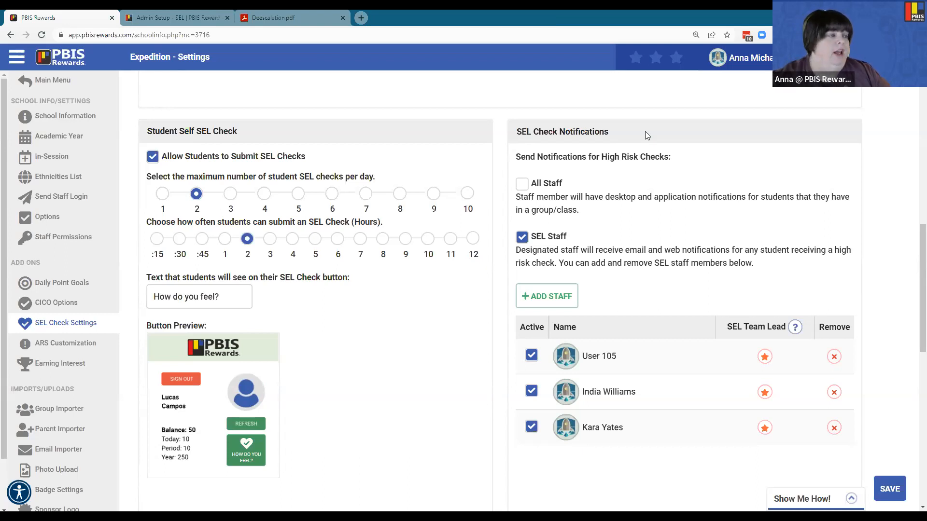
pyautogui.click(531, 244)
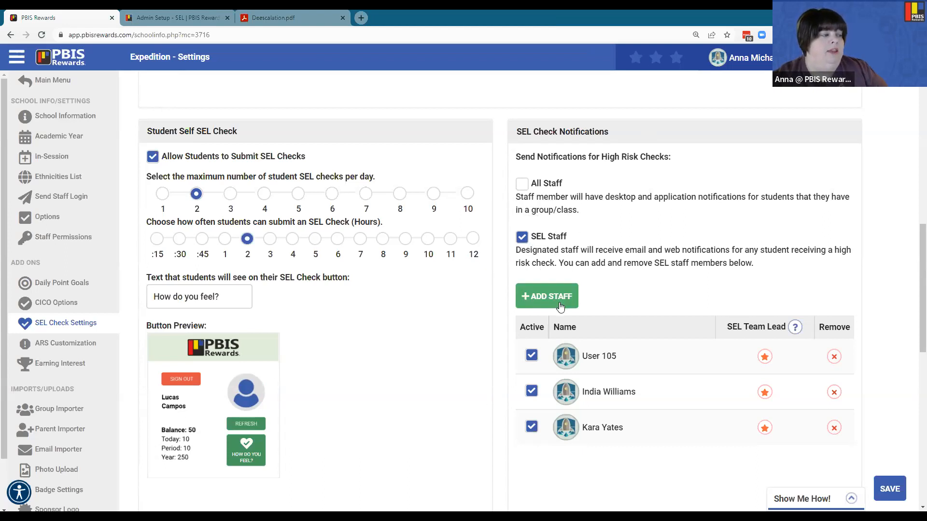
pyautogui.scroll(-1, 579, 304)
pyautogui.scroll(-1, 595, 314)
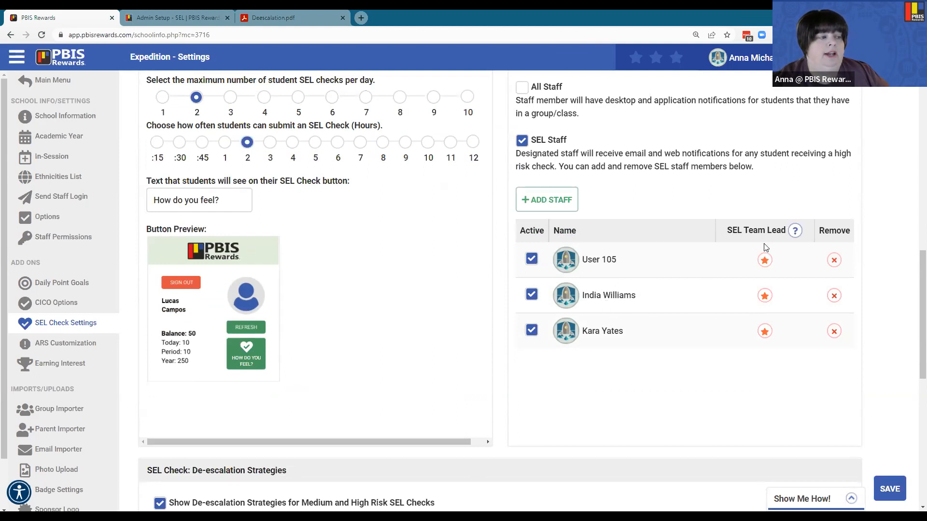
pyautogui.click(795, 232)
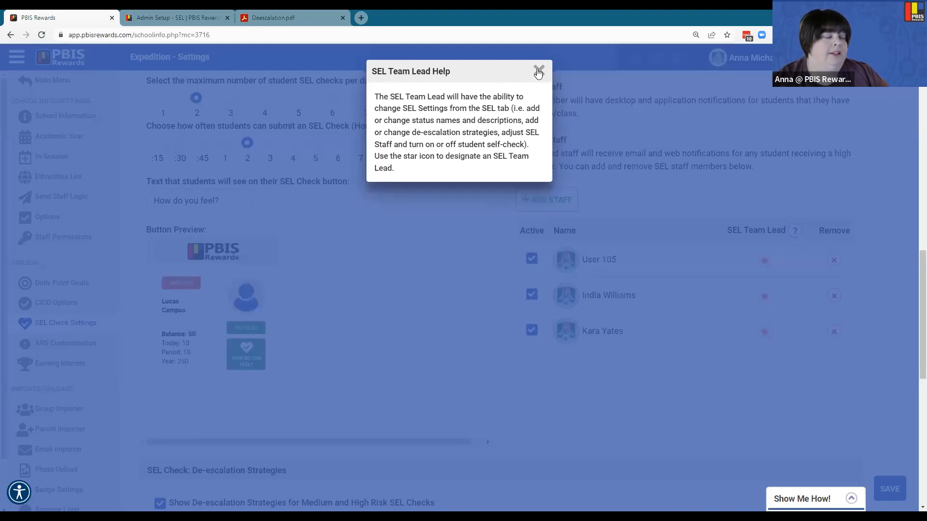
pyautogui.click(538, 73)
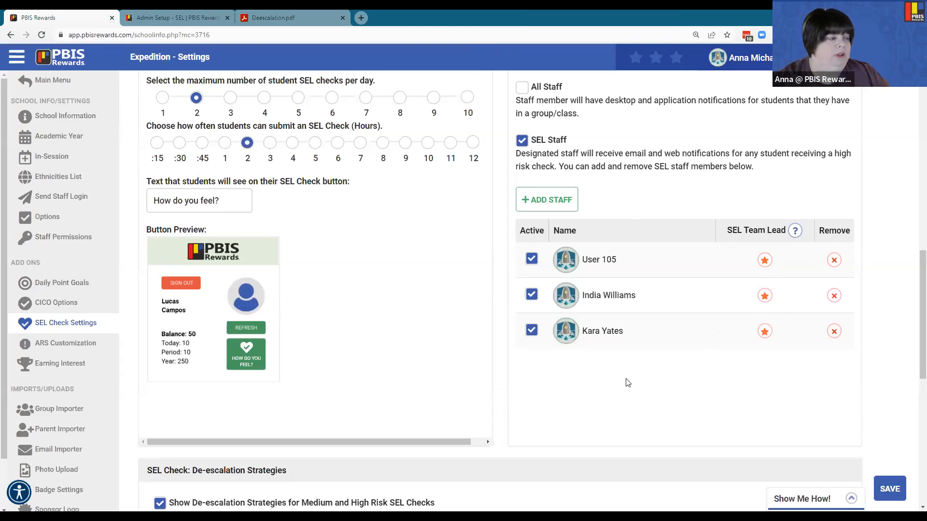
# Review the notification staff list and the SEL Check statuses again, including the risk levels and descriptions from Calm to Angry.
pyautogui.scroll(-1, 626, 382)
pyautogui.scroll(-1, 627, 383)
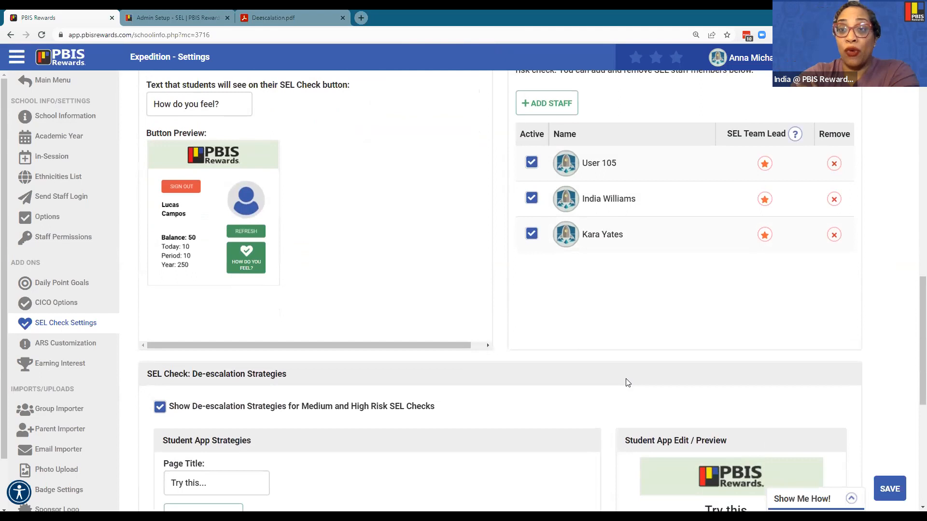
pyautogui.scroll(1, 627, 383)
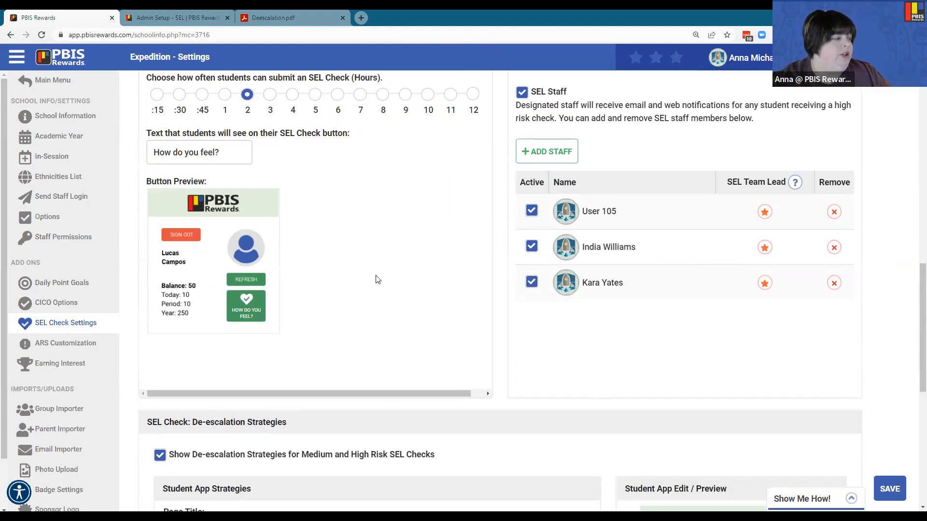
pyautogui.scroll(4, 375, 278)
pyautogui.scroll(9, 376, 276)
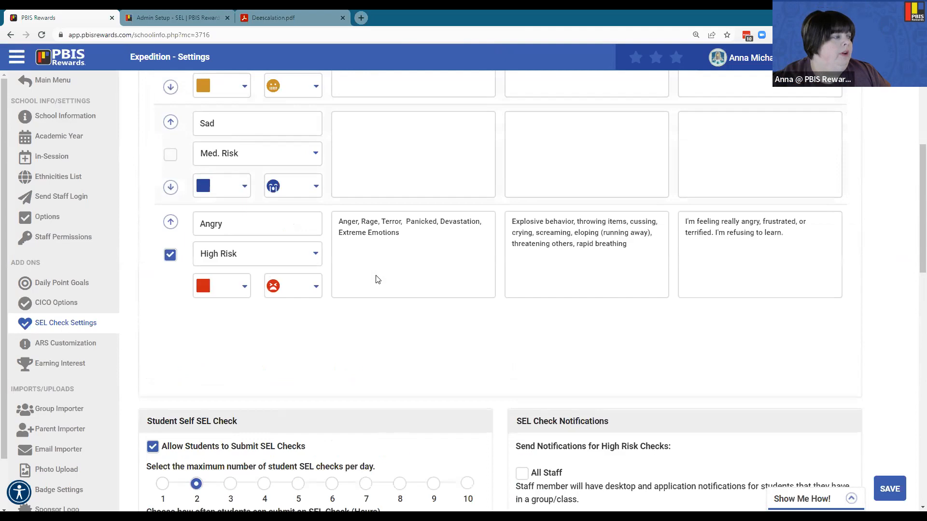
pyautogui.scroll(1, 294, 180)
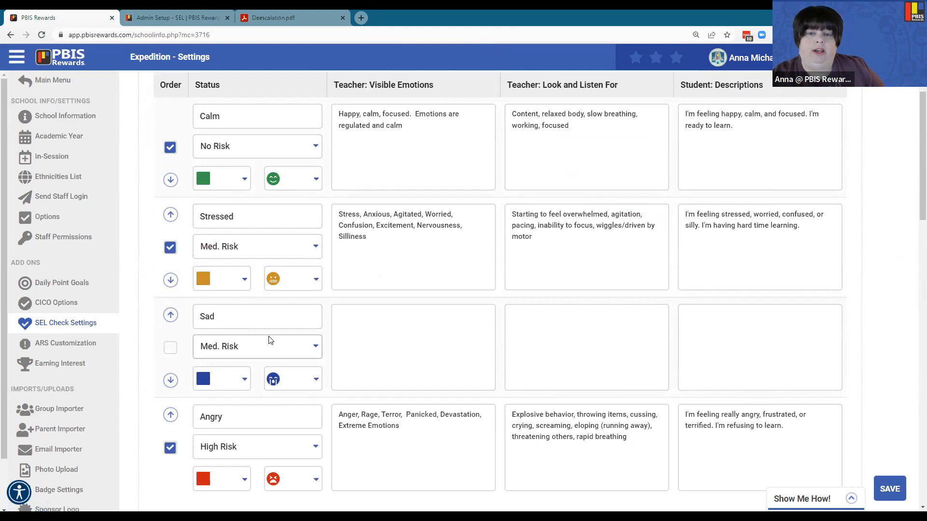
pyautogui.scroll(-1, 270, 340)
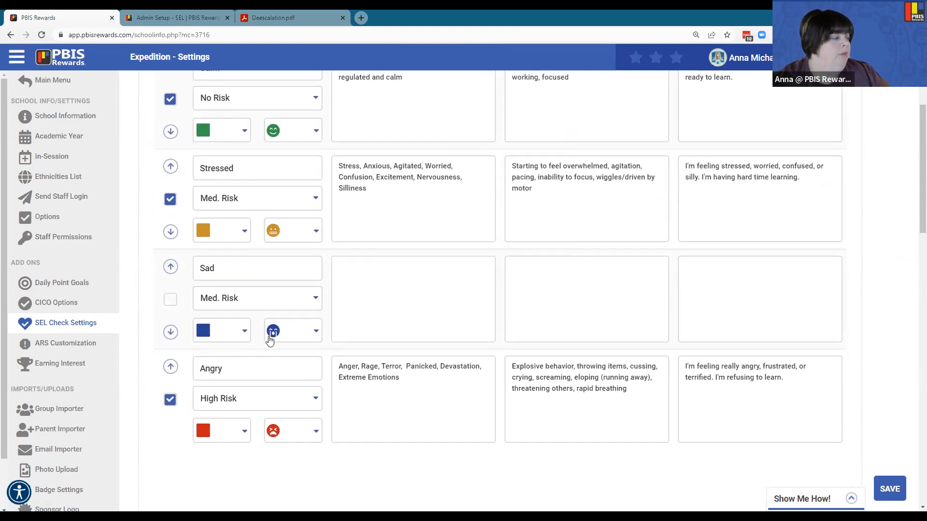
pyautogui.scroll(-1, 270, 340)
pyautogui.scroll(1, 270, 341)
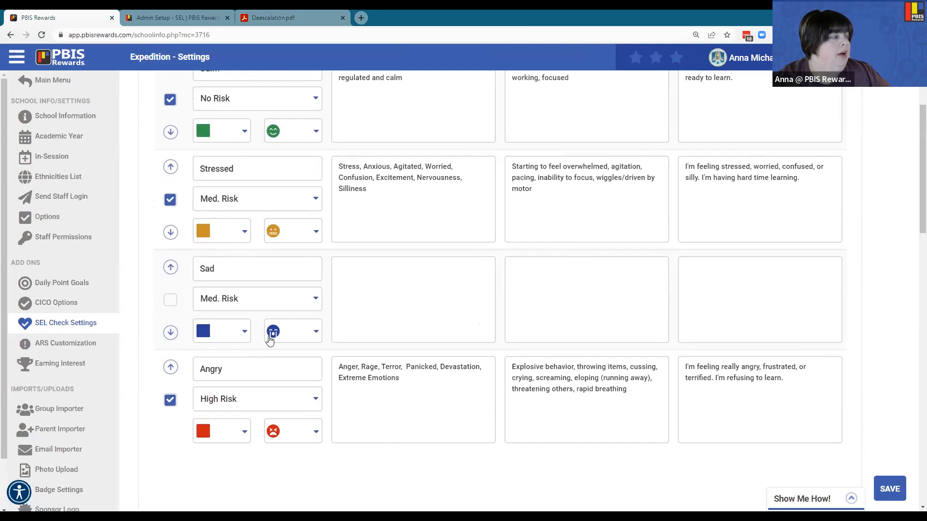
pyautogui.scroll(1, 270, 340)
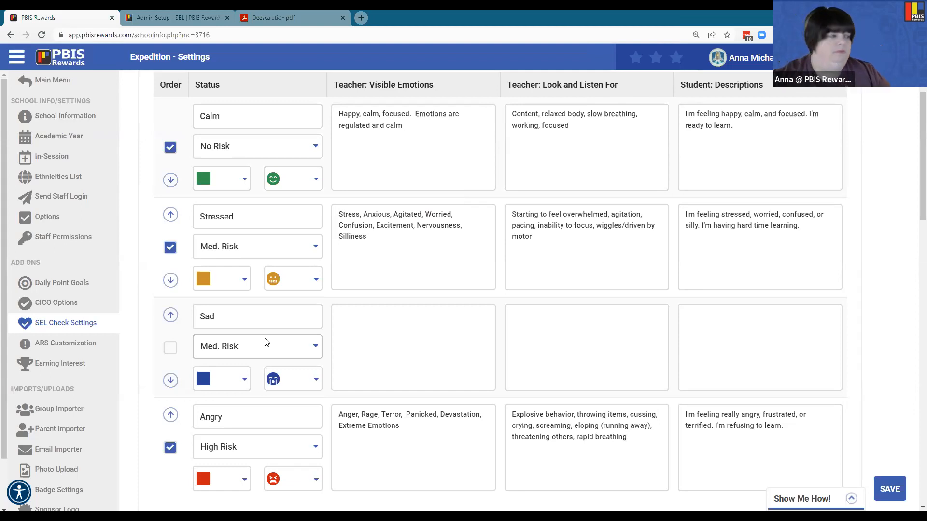
# Examine the De-escalation Strategies section, including the page title, the list of student app strategies and the Four Square Breathing preview.
pyautogui.scroll(-5, 258, 352)
pyautogui.scroll(-8, 258, 350)
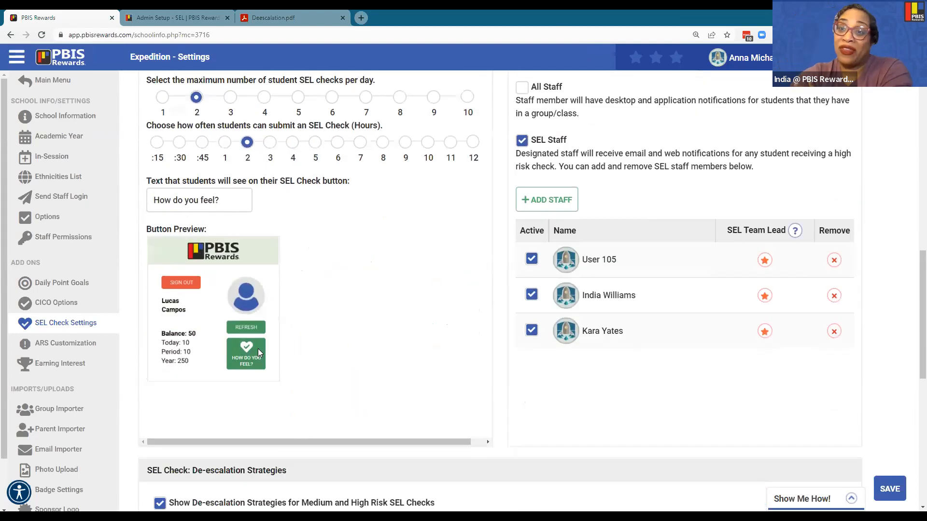
pyautogui.scroll(-5, 258, 353)
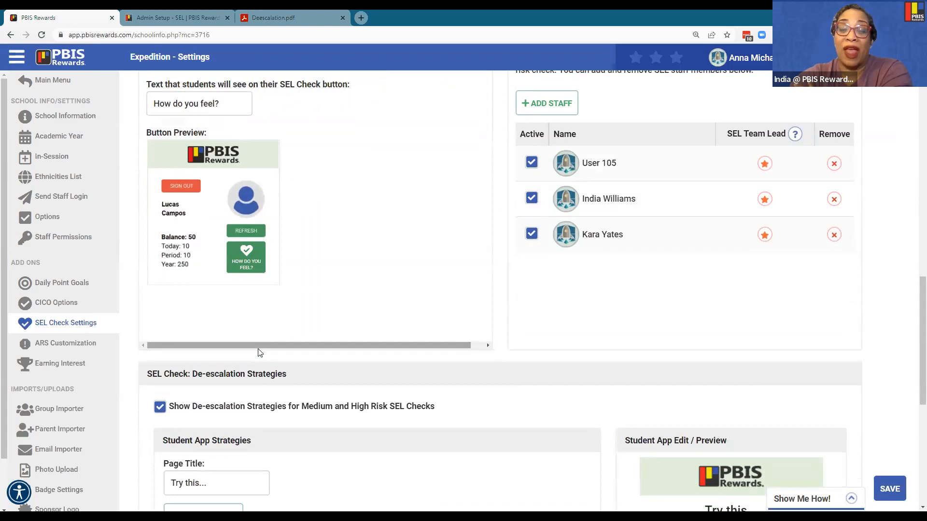
pyautogui.scroll(-2, 259, 353)
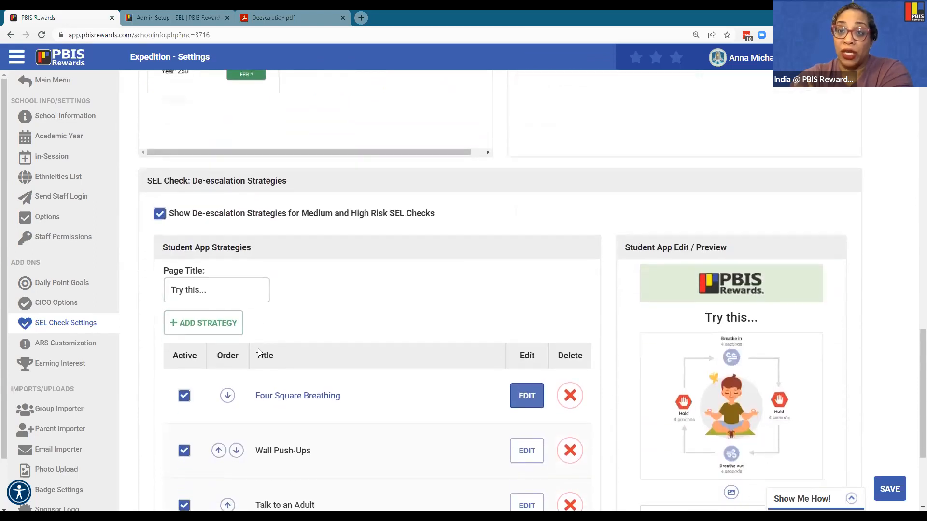
pyautogui.scroll(-1, 259, 352)
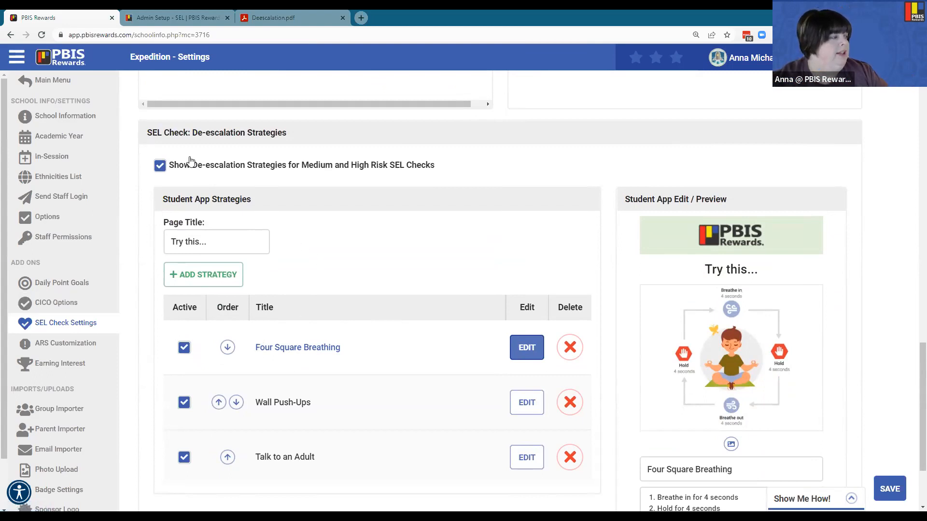
pyautogui.press('ctrl')
pyautogui.press('ctrl')
pyautogui.press('ctrl')
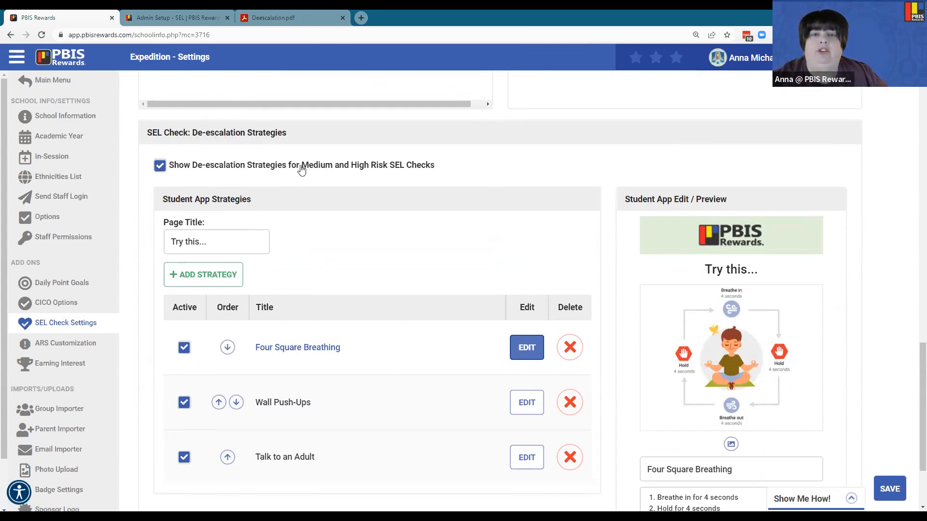
pyautogui.scroll(-1, 301, 169)
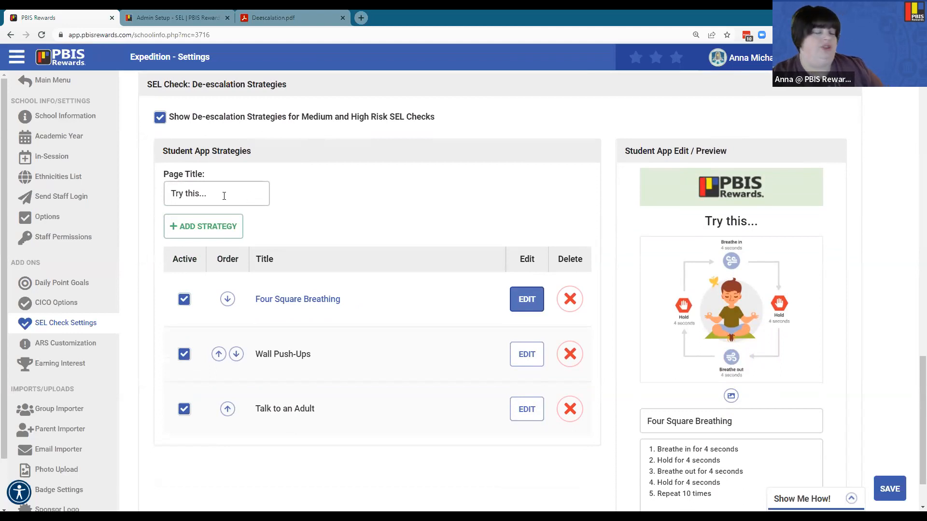
pyautogui.click(224, 196)
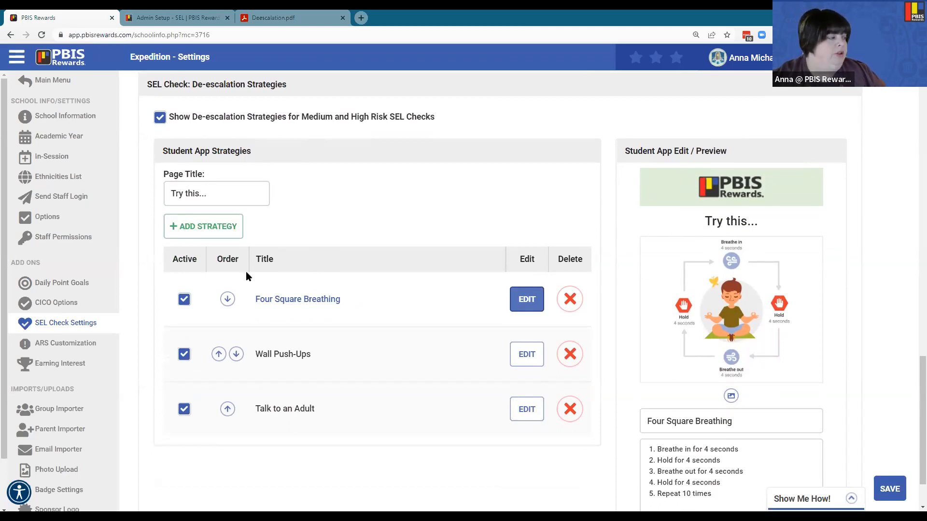
pyautogui.scroll(-1, 245, 271)
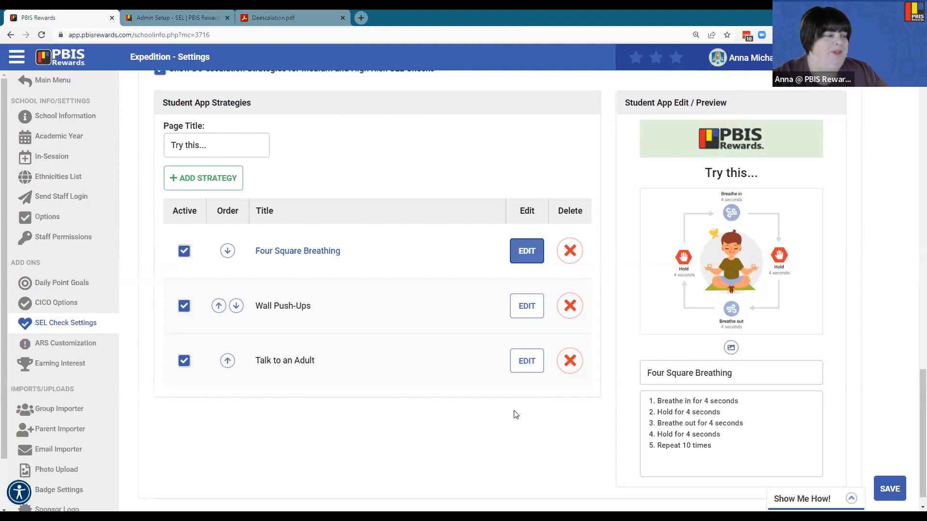
# Save the SEL Check settings.
pyautogui.click(891, 488)
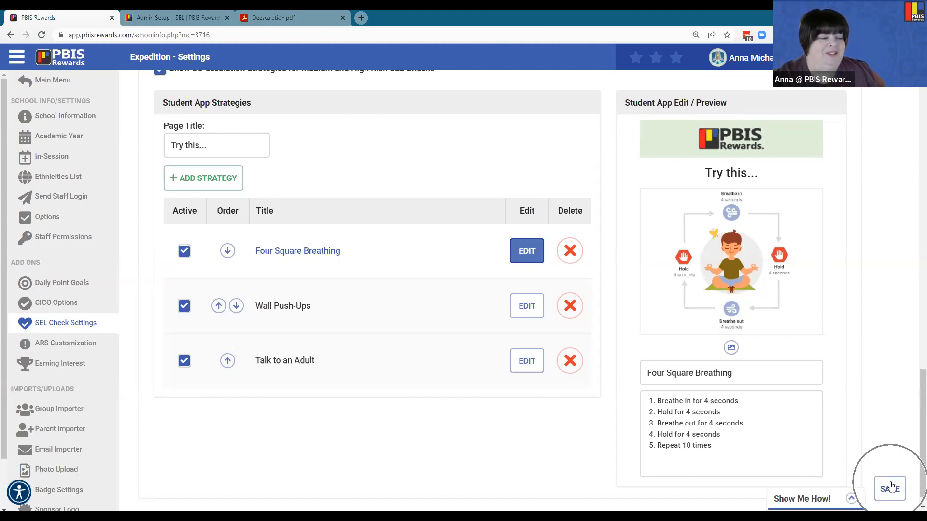
pyautogui.press('ctrl')
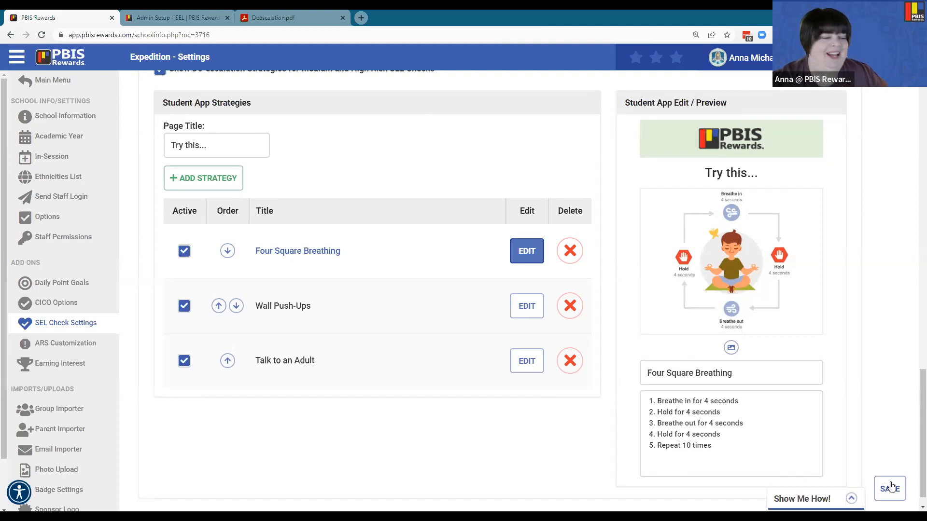
pyautogui.click(891, 488)
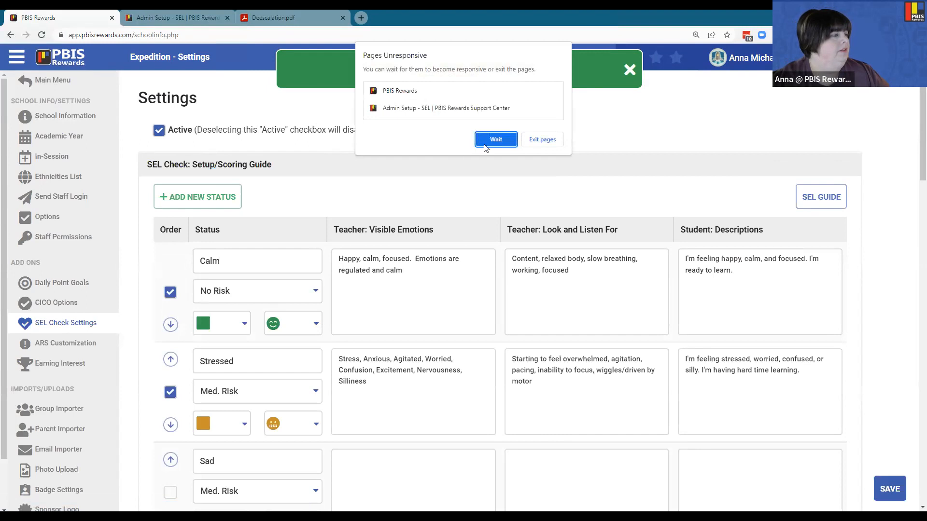
# Exit the unresponsive pages, reload PBIS Rewards and return to the main menu, waiting for the page to respond.
pyautogui.click(539, 139)
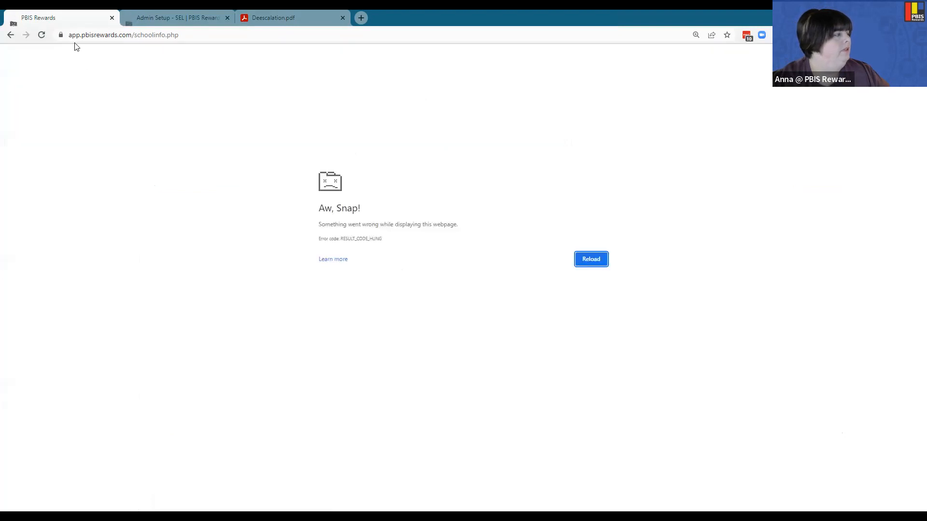
pyautogui.click(41, 35)
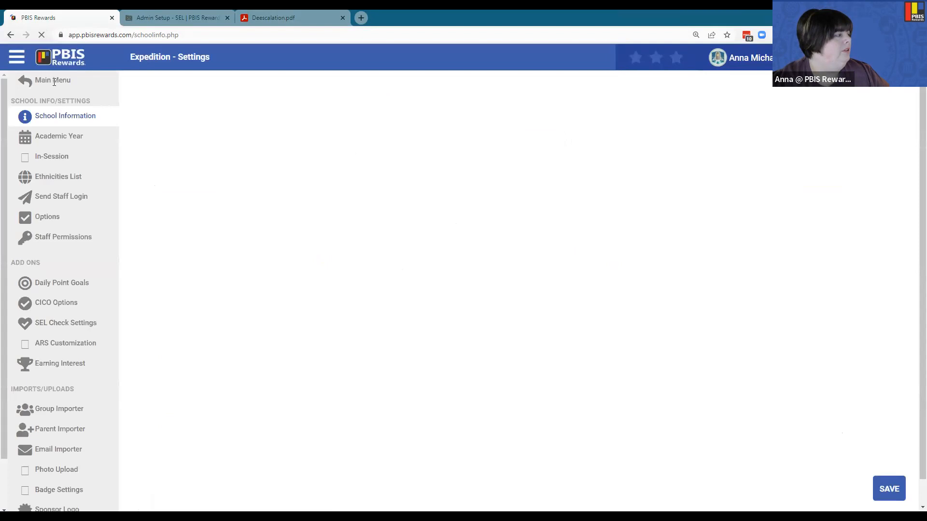
pyautogui.click(54, 81)
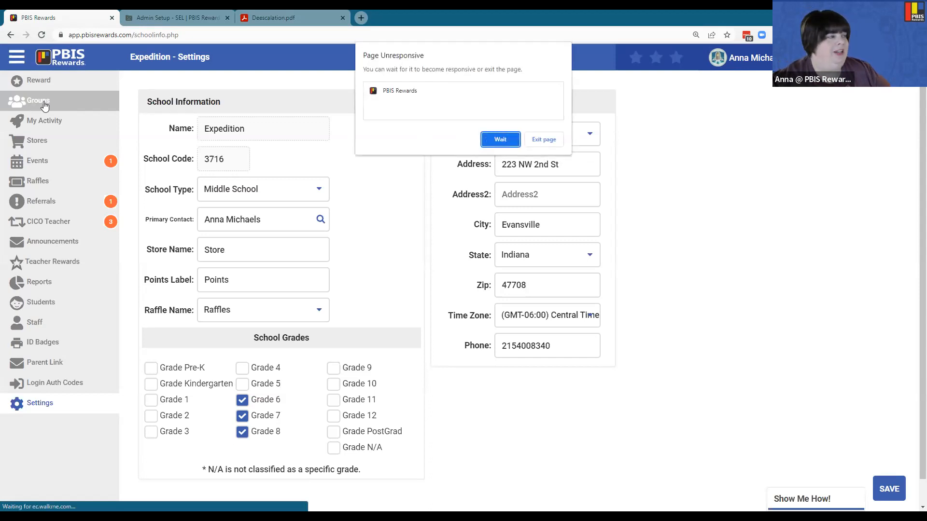
pyautogui.click(493, 139)
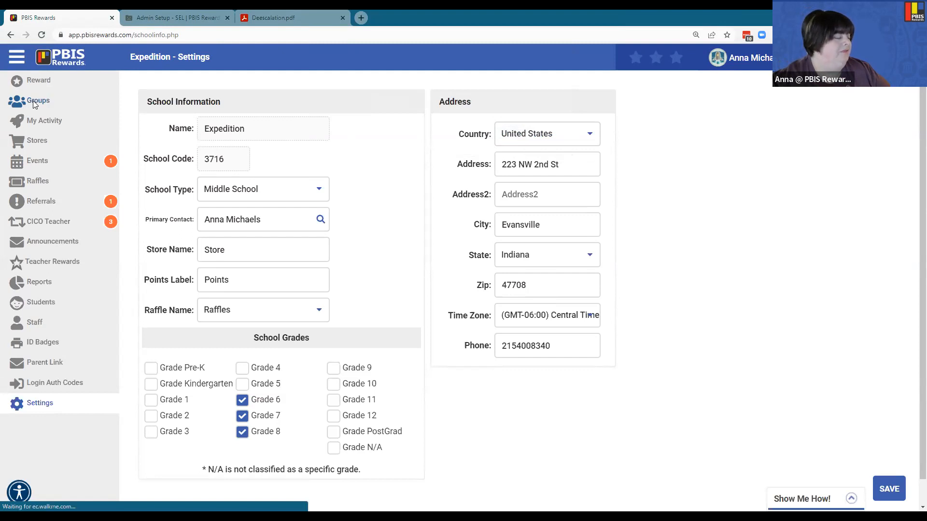
# Open the Expedition Classroom group and start an SEL status submission for Student 13.
pyautogui.click(35, 105)
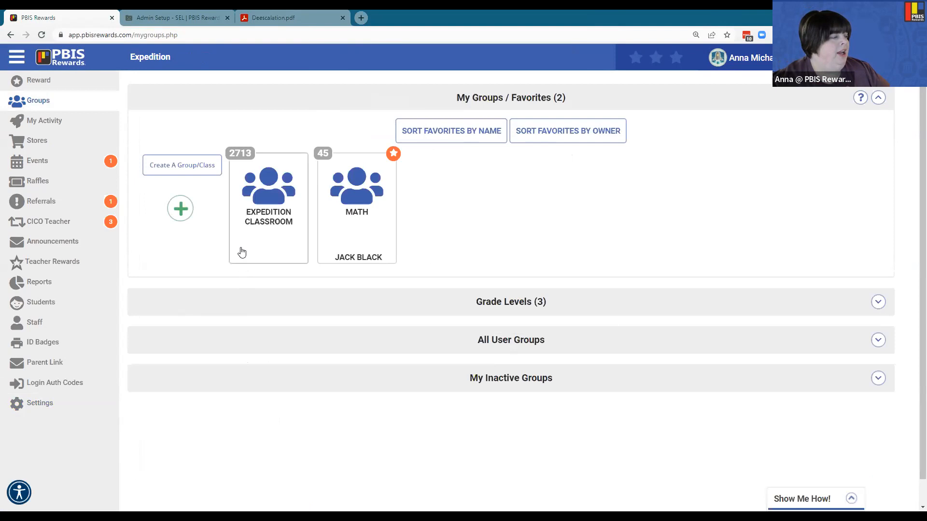
pyautogui.click(266, 216)
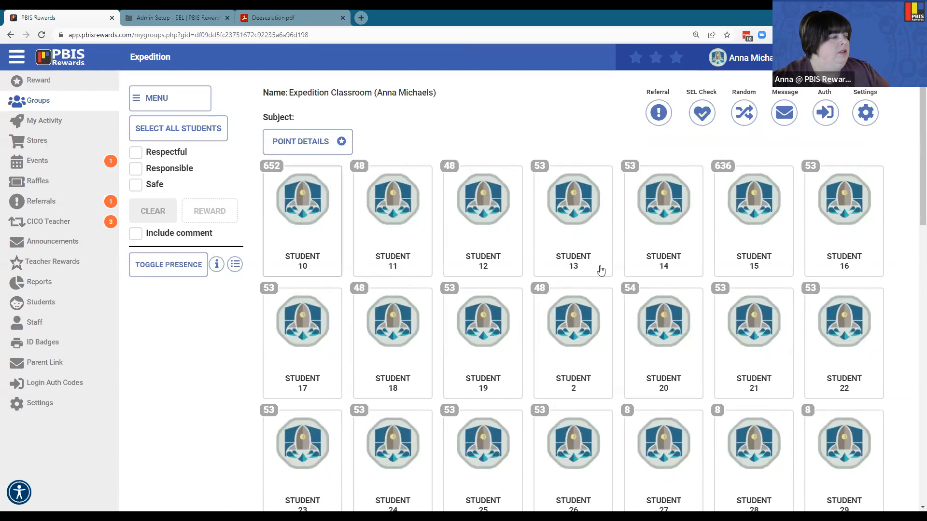
pyautogui.click(703, 117)
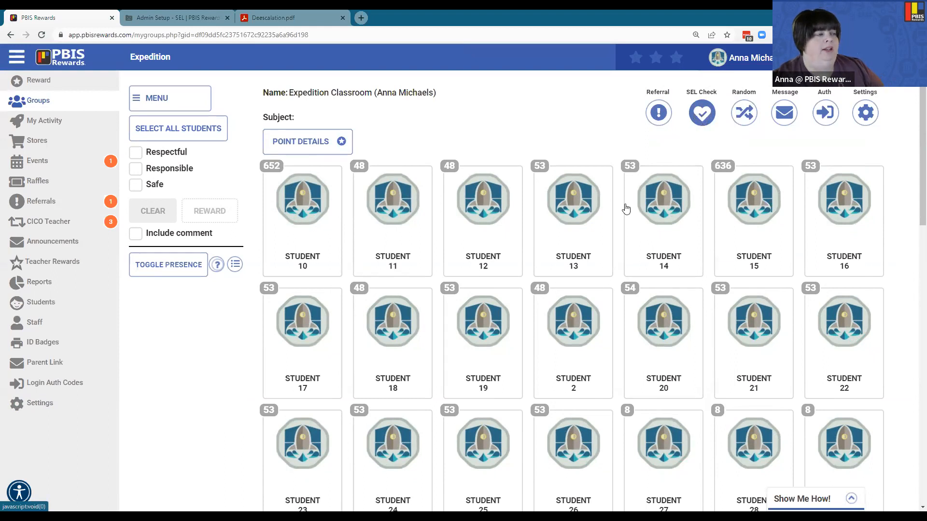
pyautogui.click(559, 238)
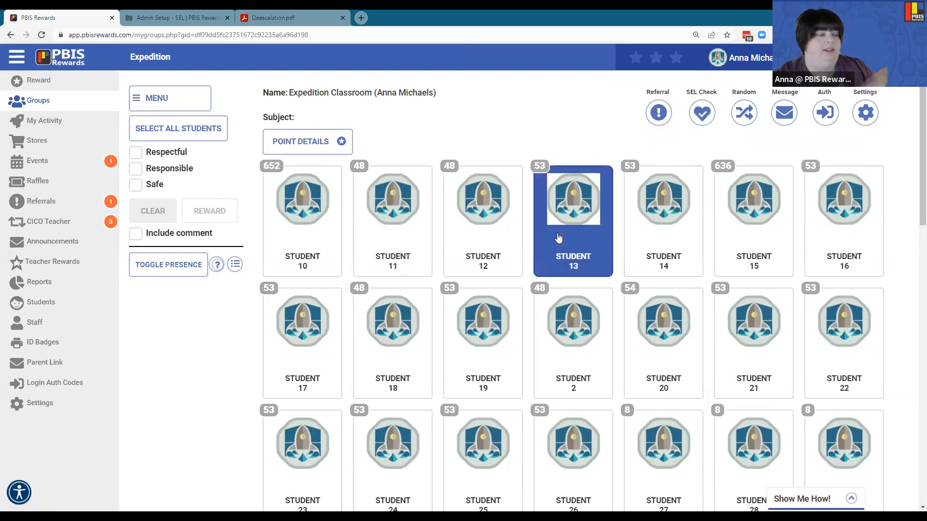
pyautogui.click(702, 116)
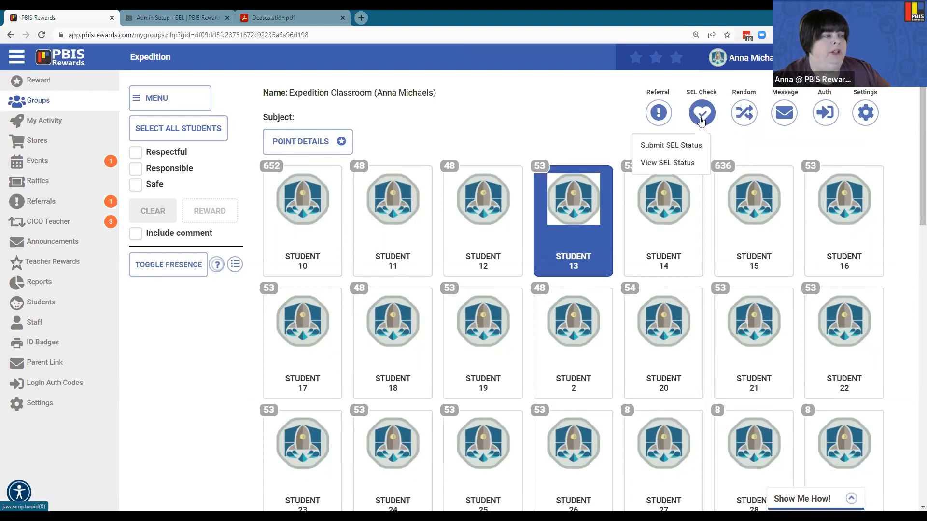
pyautogui.click(677, 145)
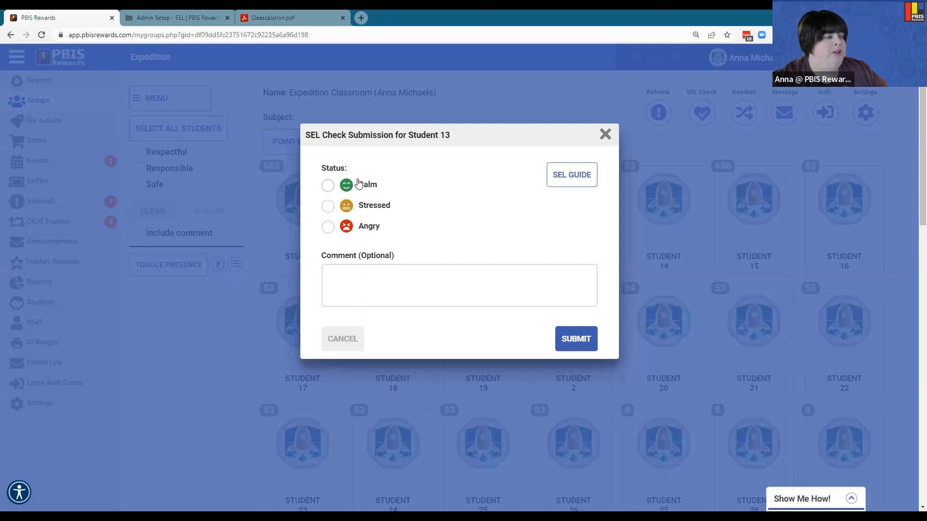
# Consult the SEL Guide and submit a Stressed status for Student 13 with the comment "Student missed the bus today and was upset.".
pyautogui.click(572, 175)
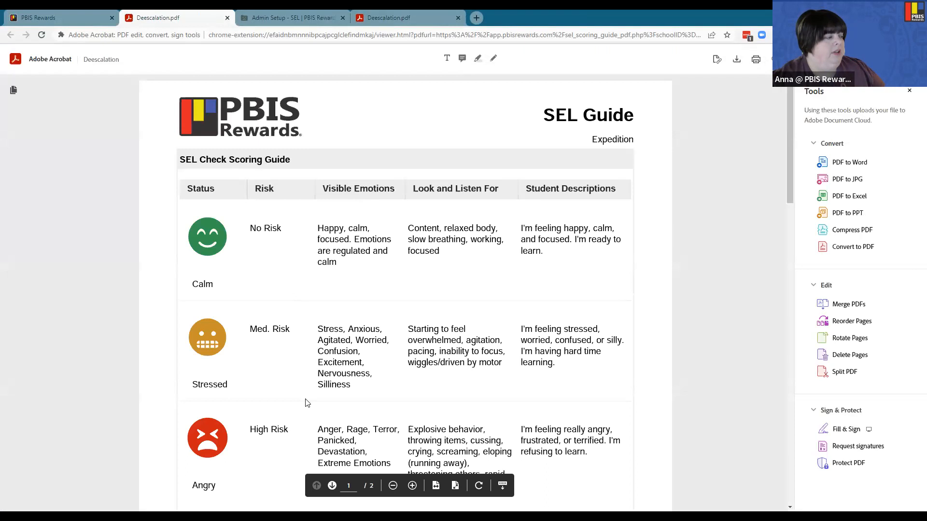
pyautogui.click(75, 18)
pyautogui.click(328, 206)
pyautogui.click(367, 291)
pyautogui.write('Stu')
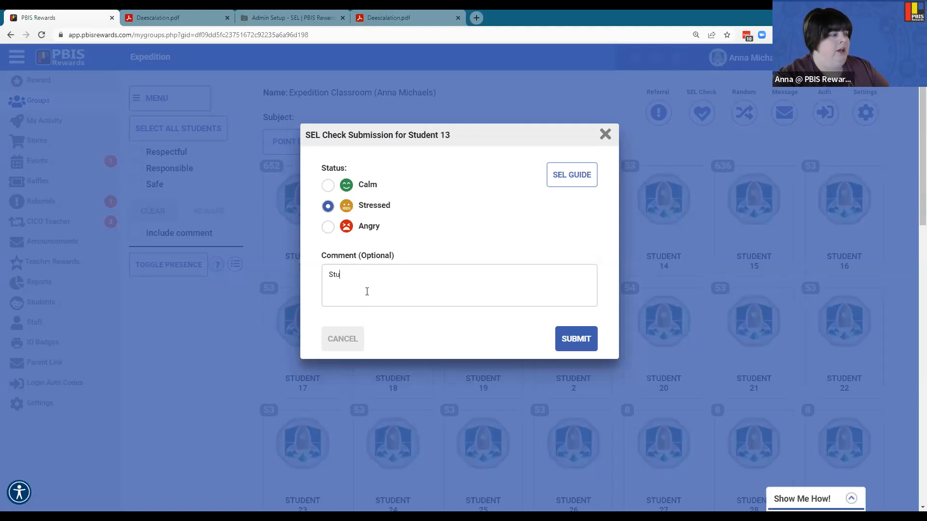
pyautogui.write('dent missed the bus today')
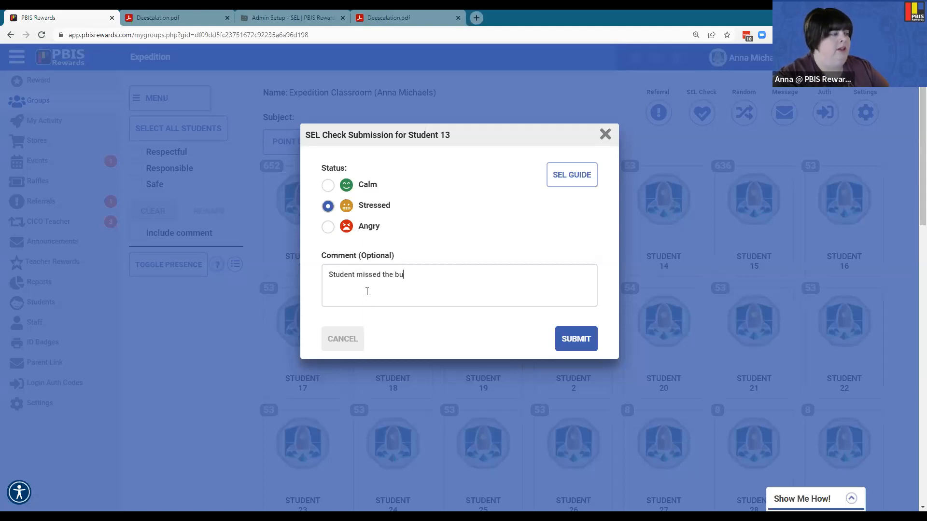
pyautogui.write('and ')
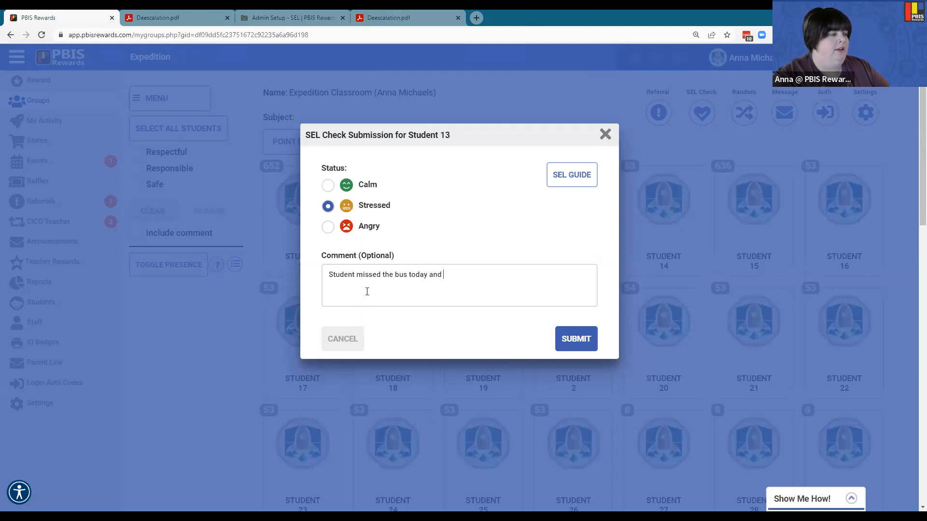
pyautogui.write('was updet.')
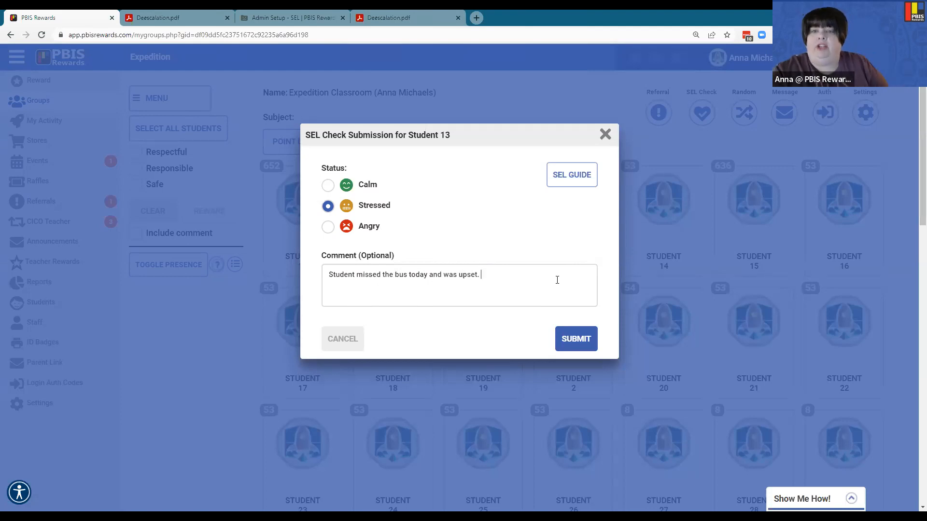
pyautogui.click(578, 340)
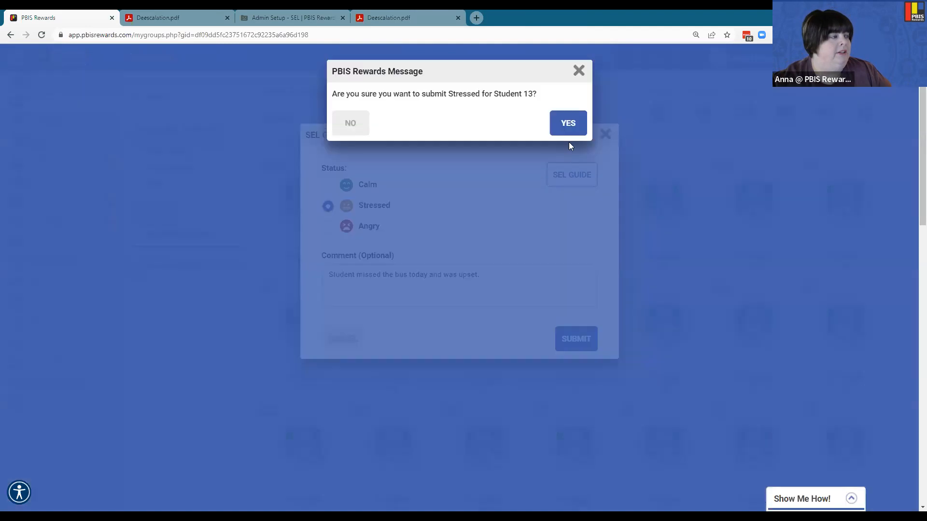
pyautogui.click(568, 124)
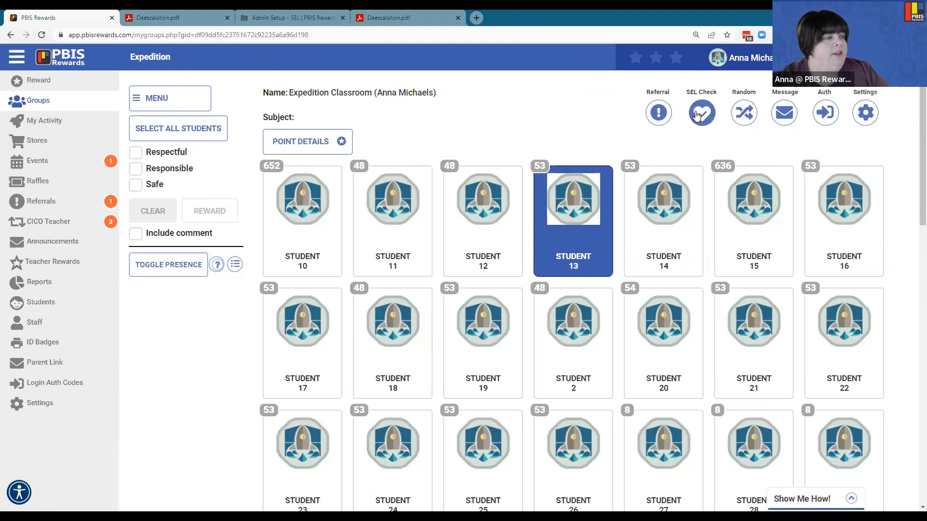
# View the SEL status of Student 13 and expand the notes for the latest check.
pyautogui.click(698, 115)
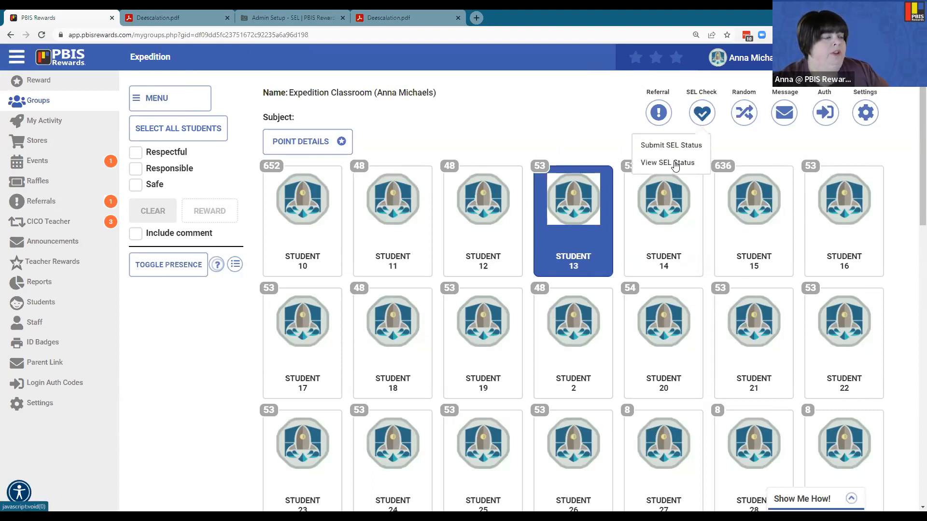
pyautogui.click(674, 164)
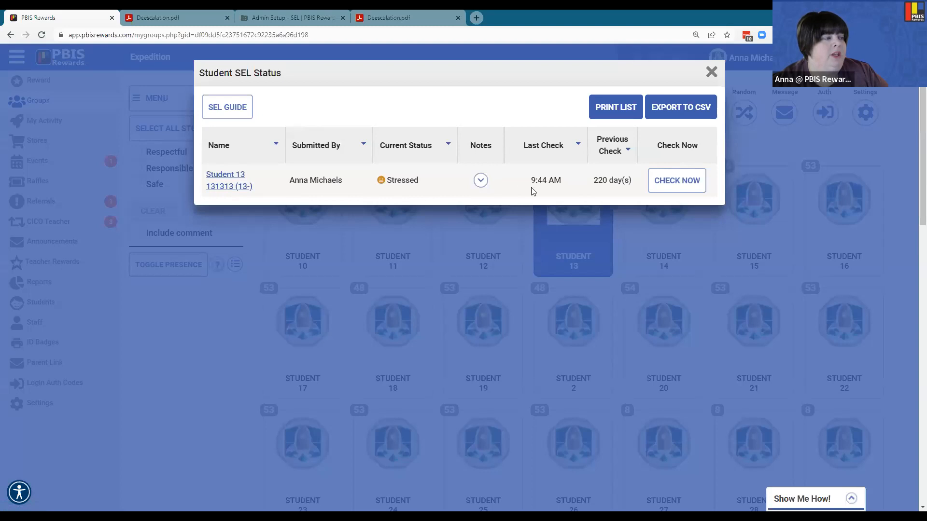
pyautogui.click(481, 180)
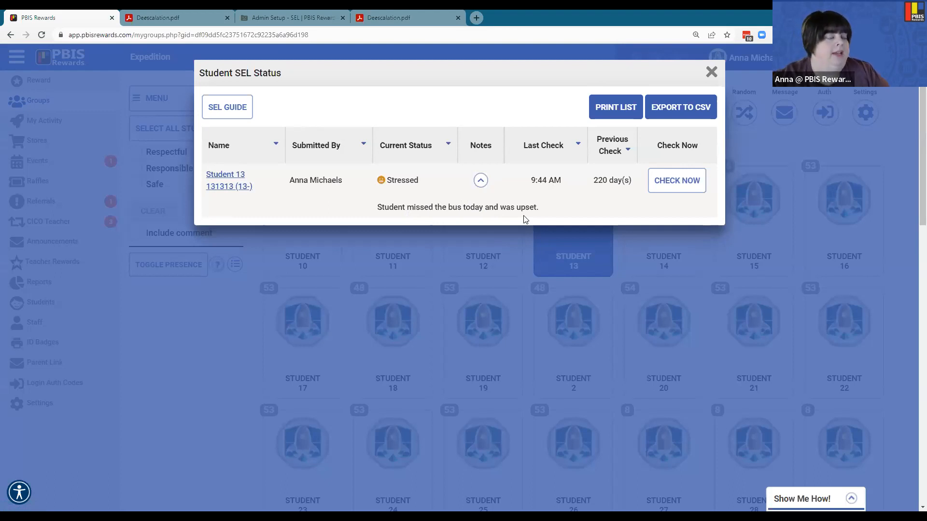
# Submit a new SEL check for Student 13 with the status Calm and no comment.
pyautogui.click(692, 181)
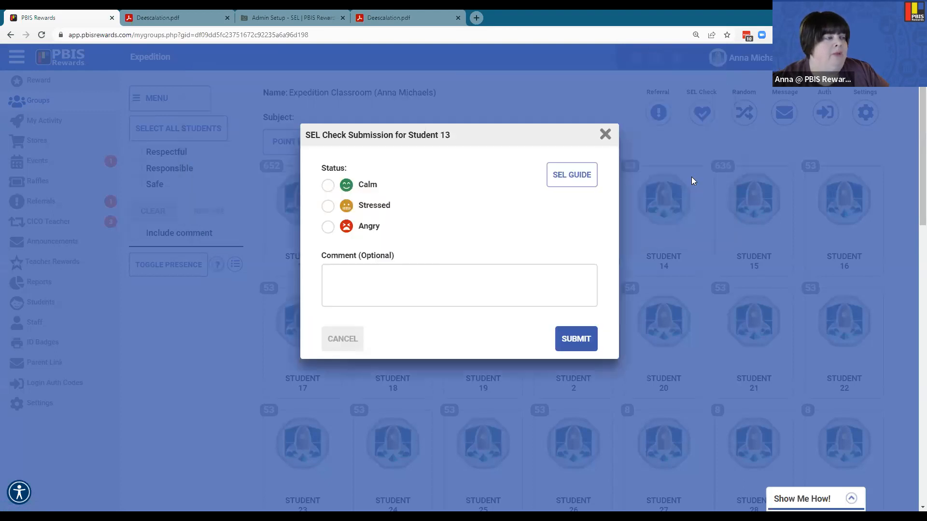
pyautogui.click(328, 186)
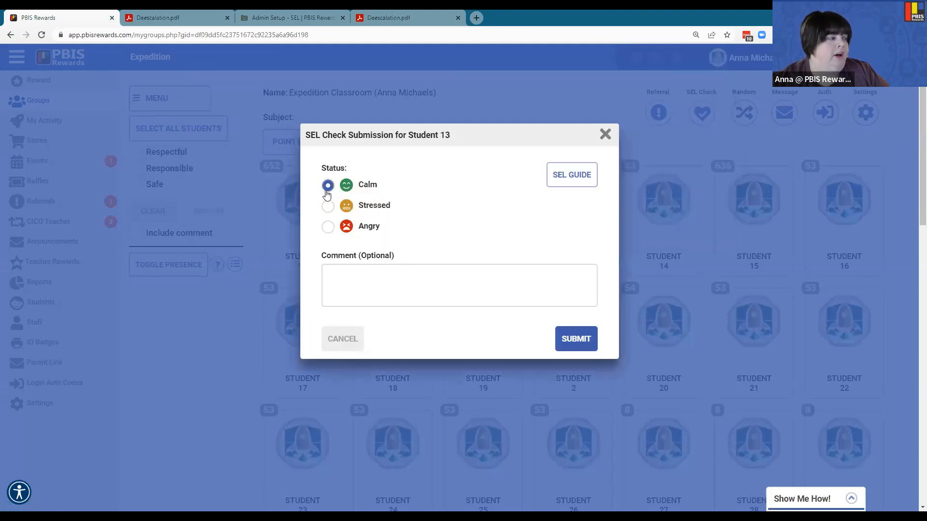
pyautogui.click(576, 340)
pyautogui.click(568, 127)
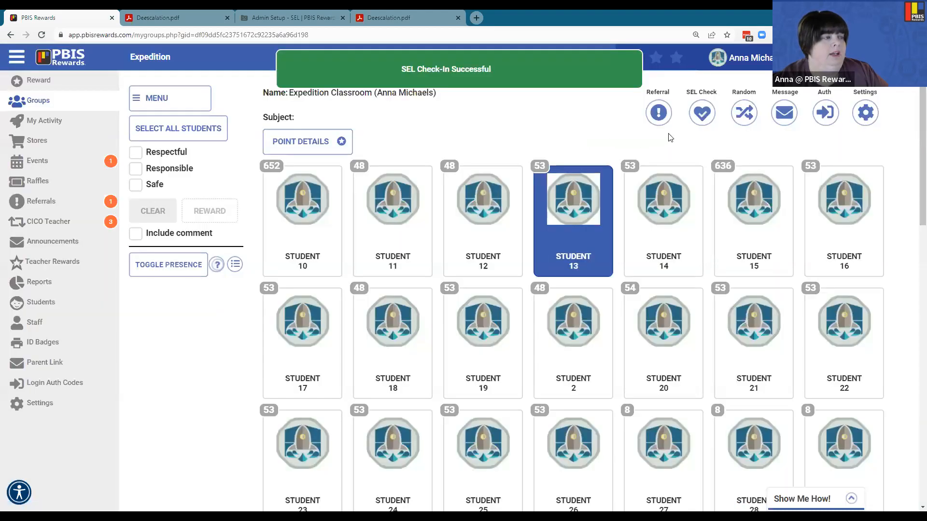
# Reopen the SEL status view for Student 13 to check the latest submission, dismissing any blank submission form.
pyautogui.click(698, 120)
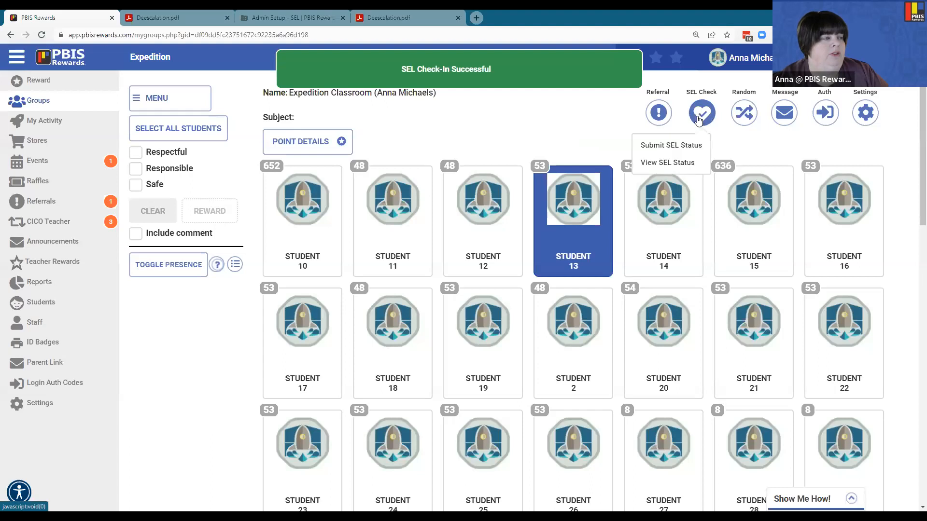
pyautogui.click(665, 144)
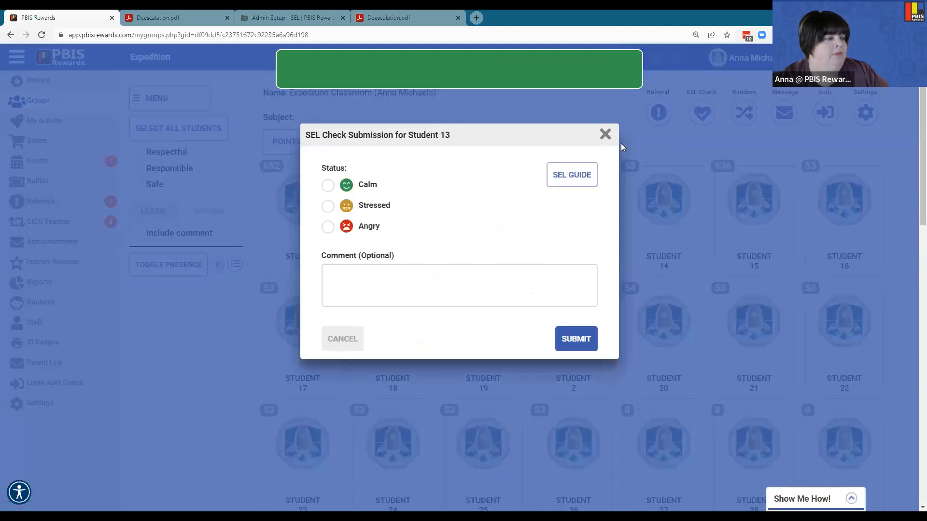
pyautogui.click(606, 134)
pyautogui.click(706, 114)
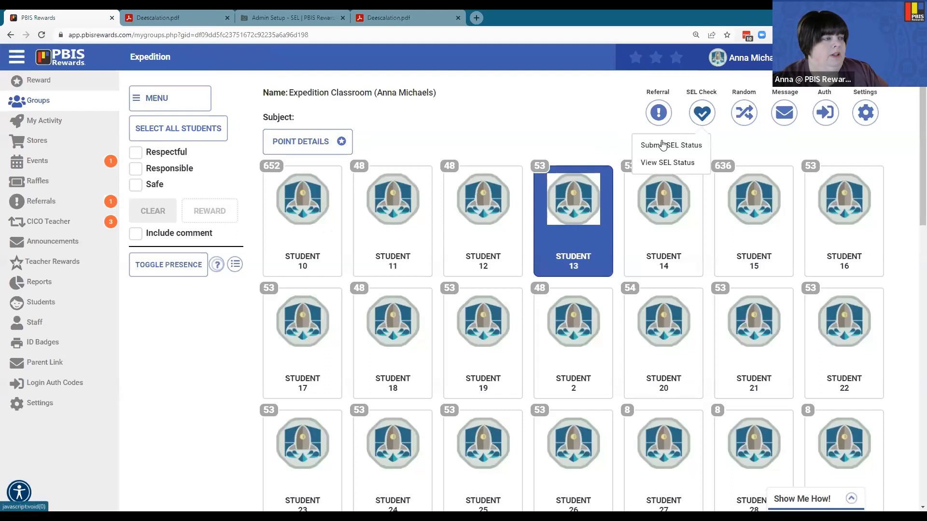
pyautogui.click(658, 163)
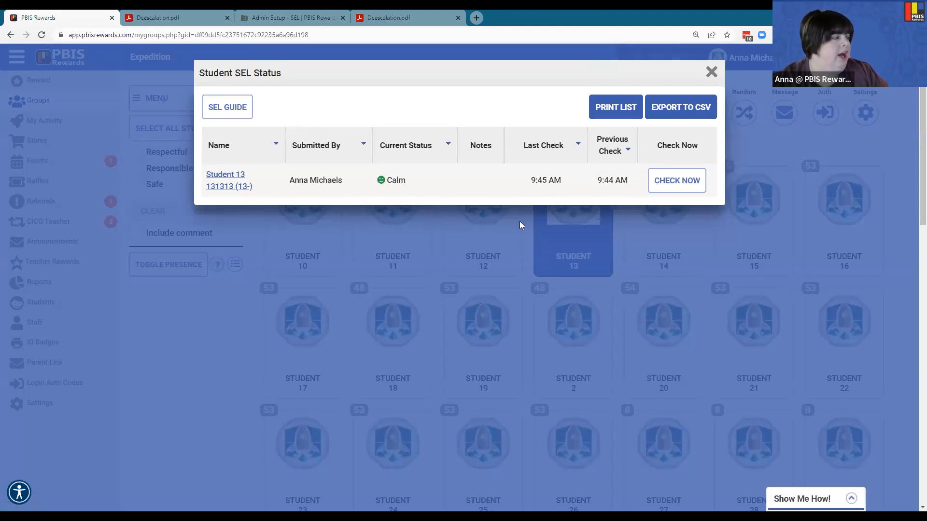
# Open the student report for Student 13 and examine the Percent of SEL Checks chart and the SEL Check History.
pyautogui.click(222, 185)
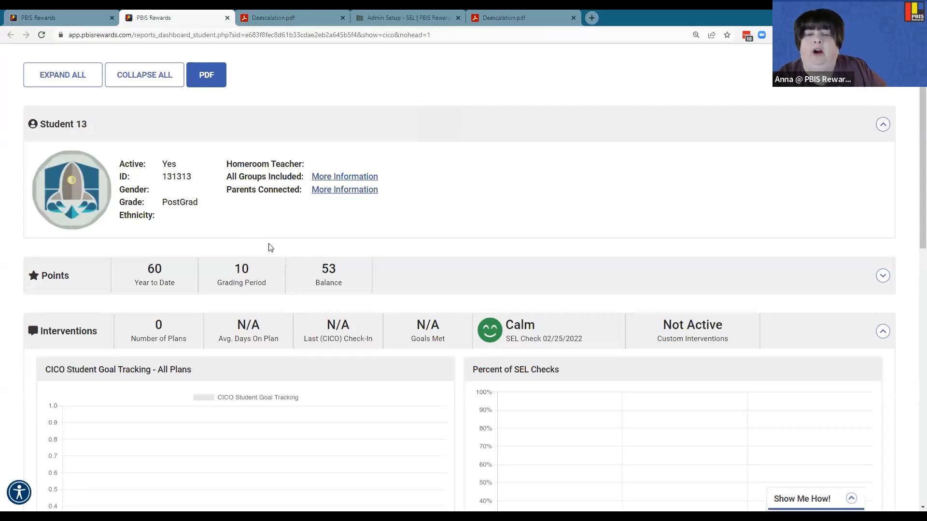
pyautogui.scroll(-3, 271, 248)
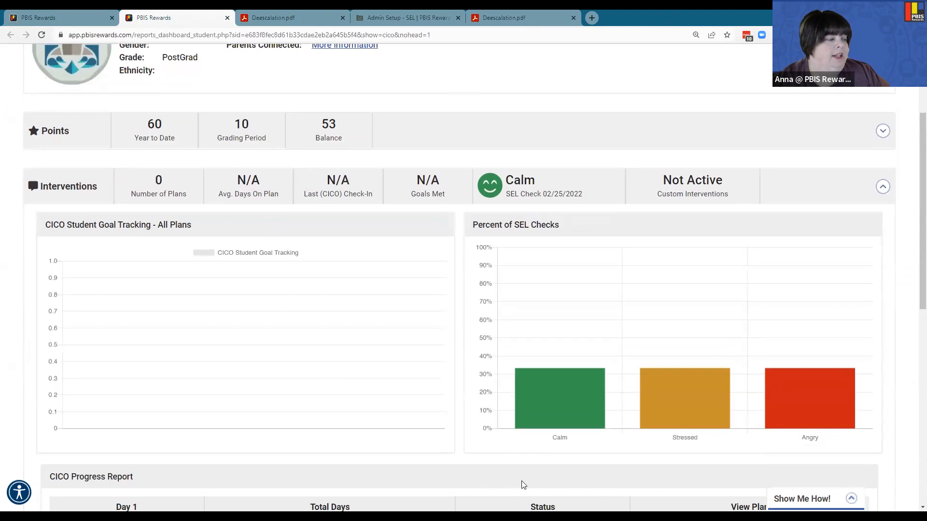
pyautogui.moveTo(790, 419)
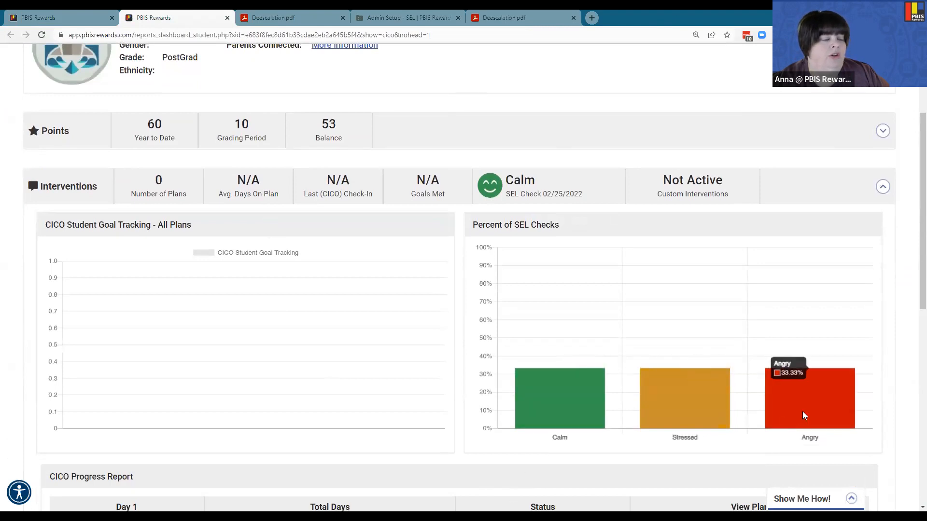
pyautogui.moveTo(582, 423)
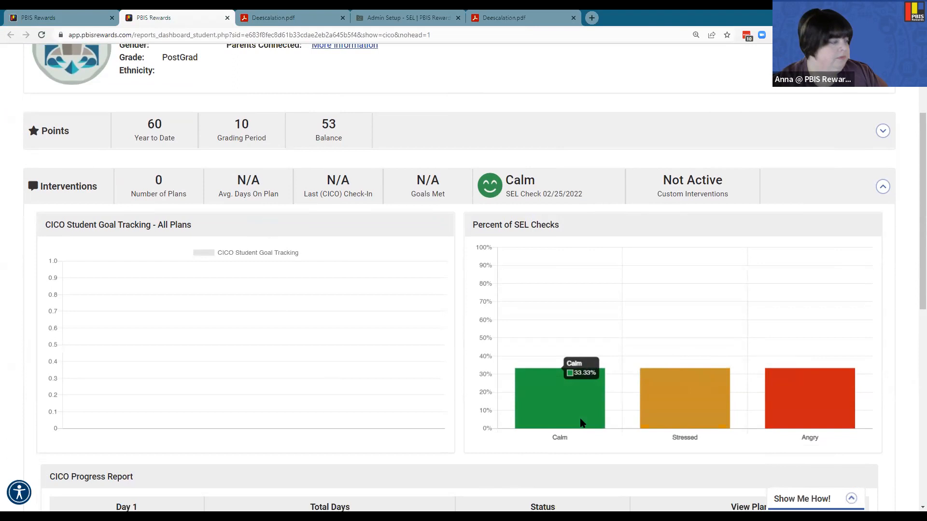
pyautogui.scroll(-5, 581, 422)
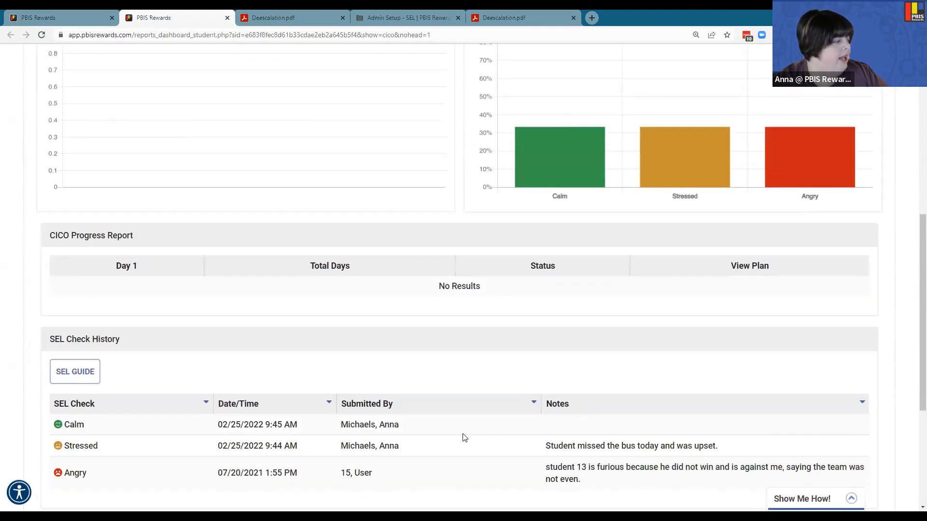
pyautogui.scroll(-2, 463, 437)
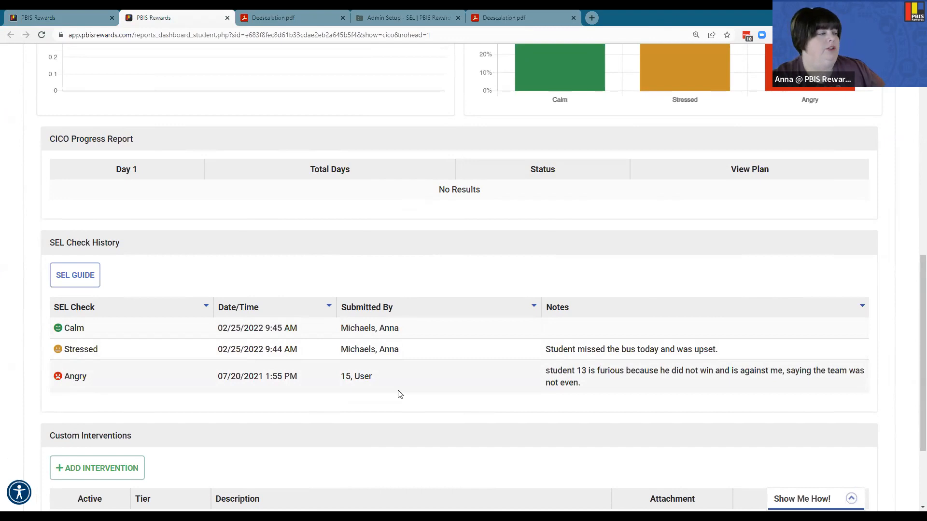
pyautogui.scroll(10, 400, 394)
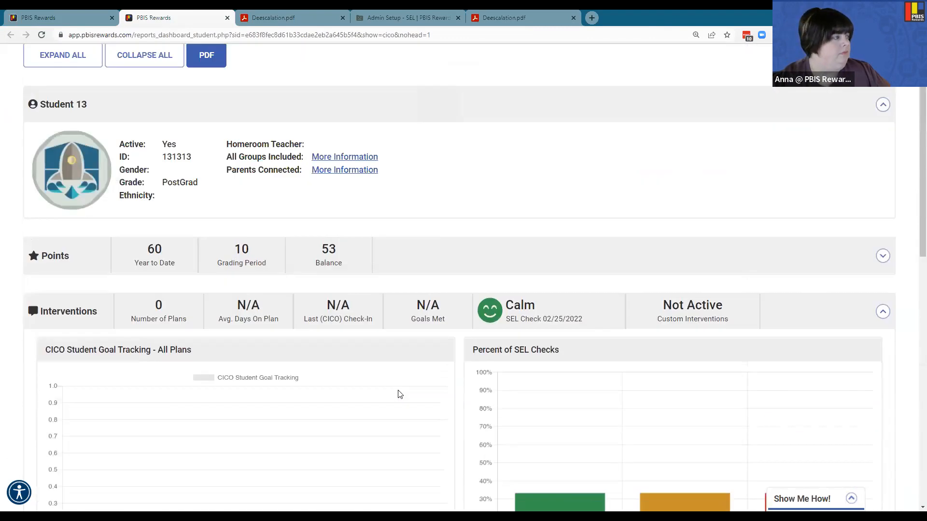
# Return to the Expedition group page and close the Student SEL Status window.
pyautogui.click(95, 24)
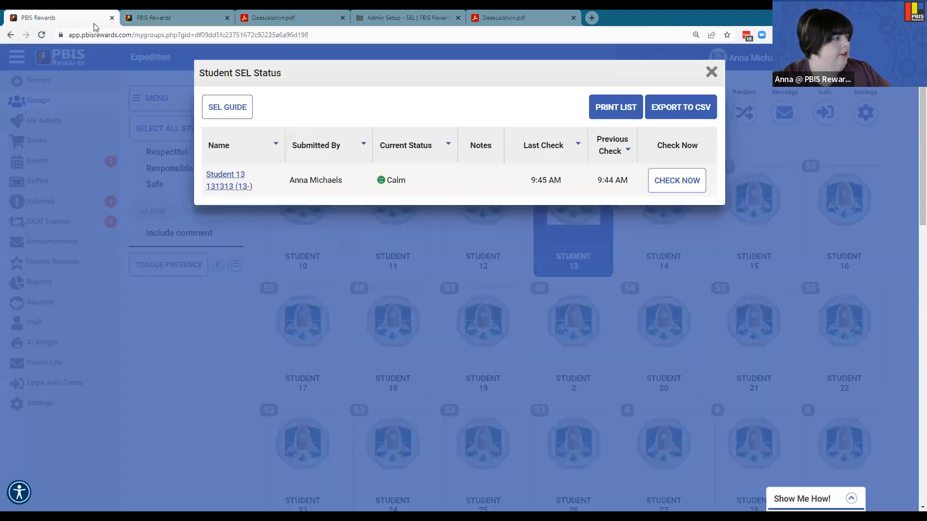
pyautogui.press('ctrl')
pyautogui.press('ctrl')
pyautogui.press('ctrl')
pyautogui.press('ctrl')
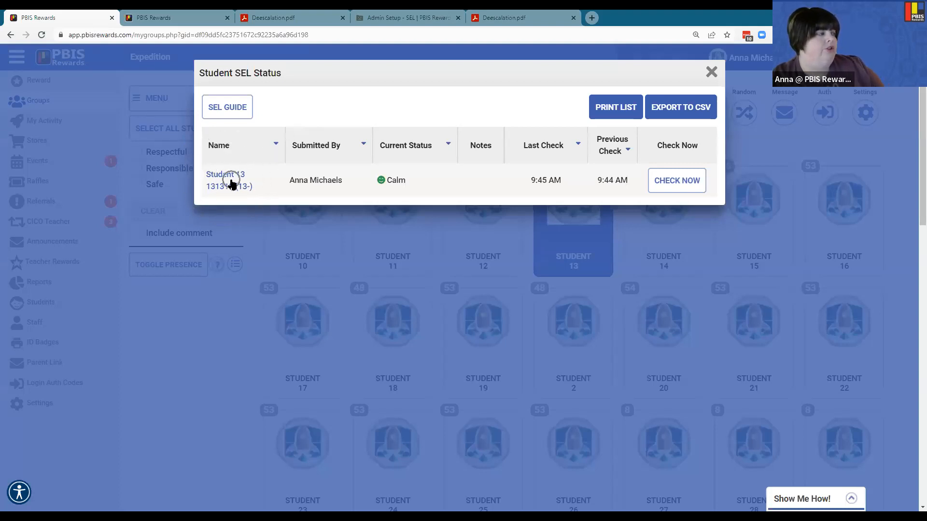
pyautogui.click(711, 73)
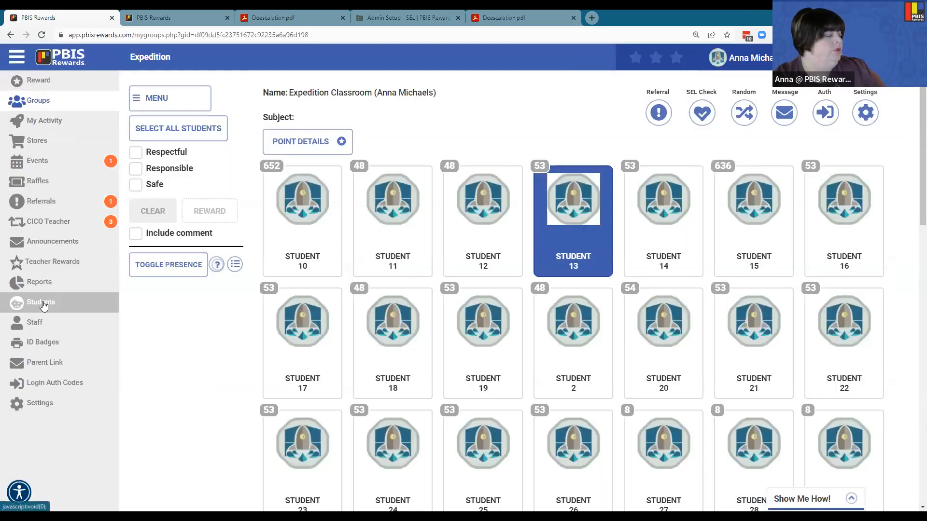
# Open the Students list and try to search for a student, waiting for the unresponsive pages.
pyautogui.press('ctrl')
pyautogui.press('ctrl')
pyautogui.press('ctrl')
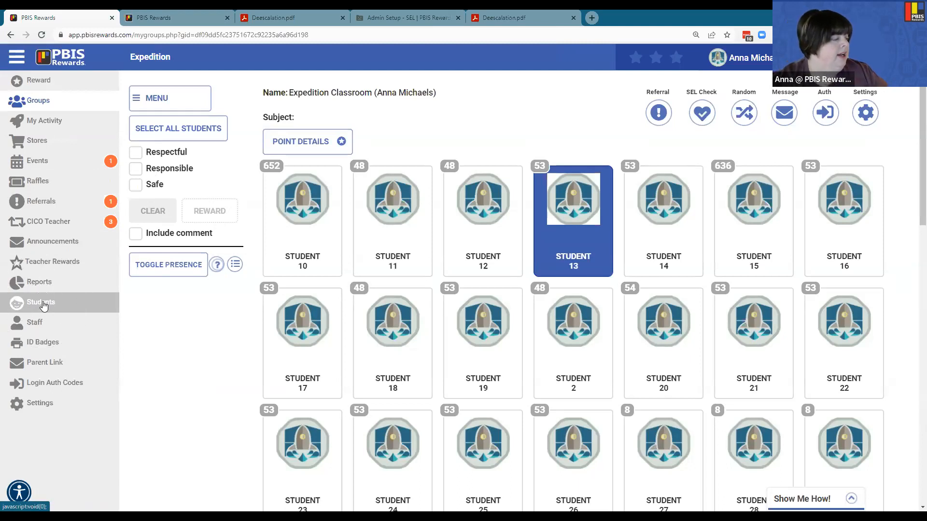
pyautogui.click(43, 306)
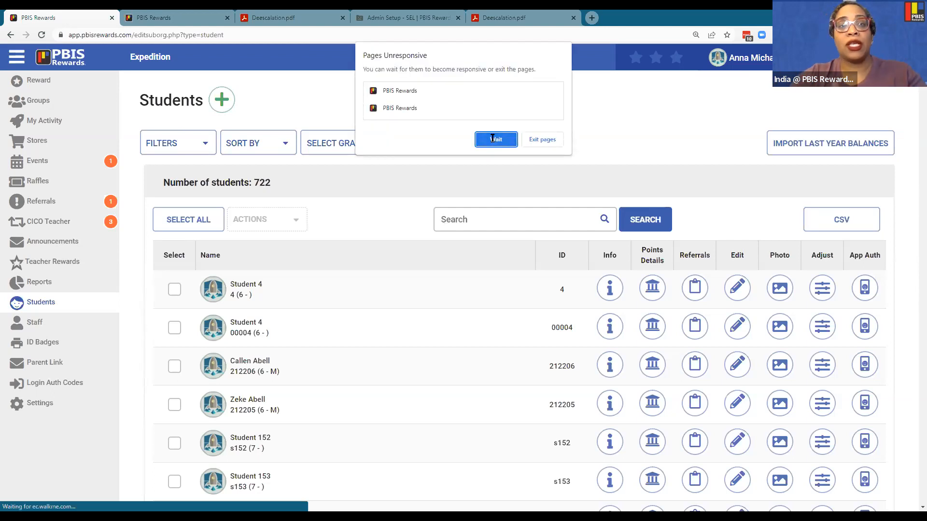
pyautogui.click(496, 140)
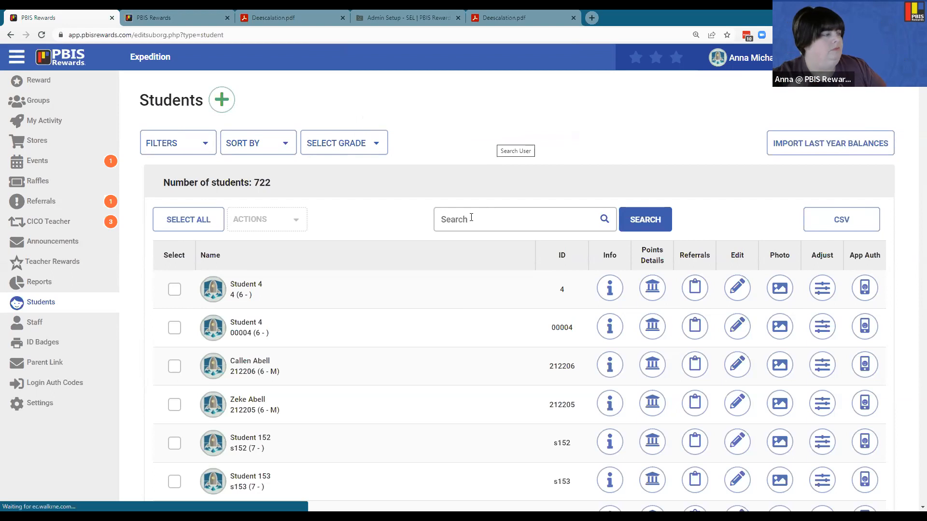
pyautogui.click(471, 217)
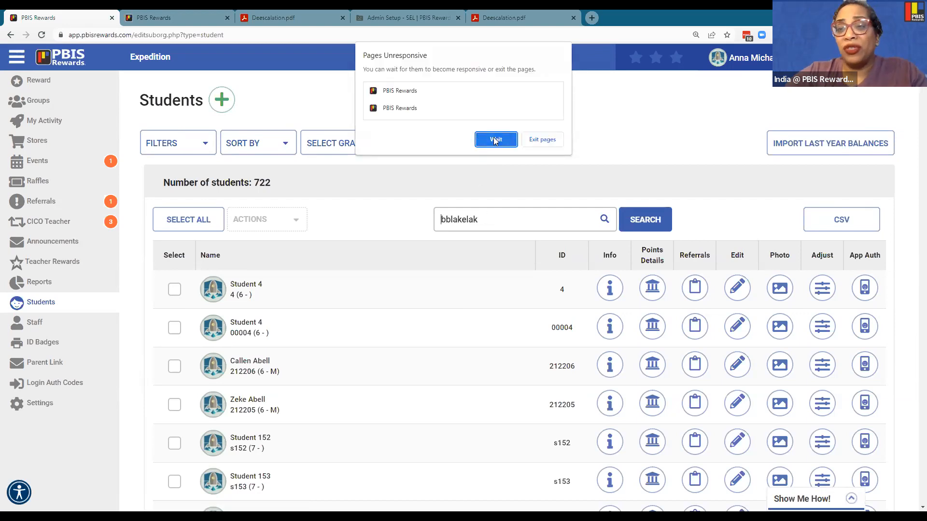
pyautogui.click(495, 140)
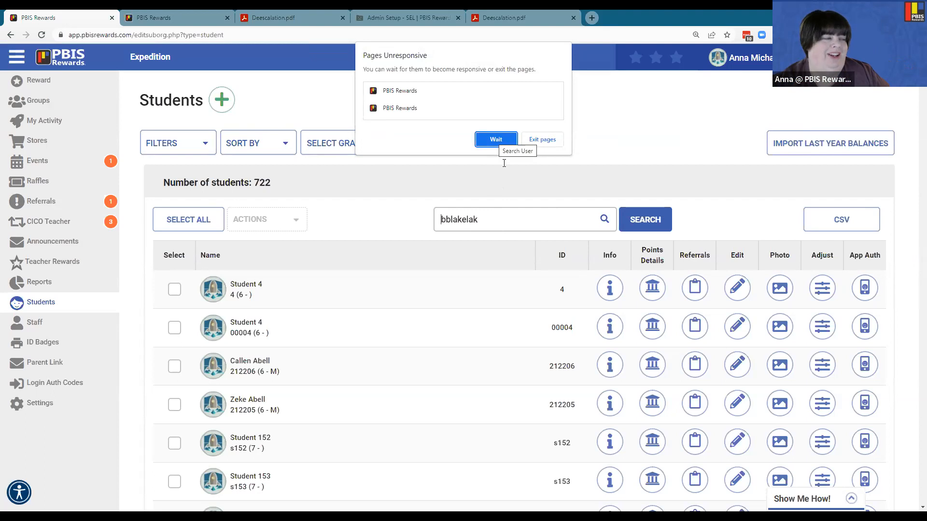
pyautogui.click(499, 139)
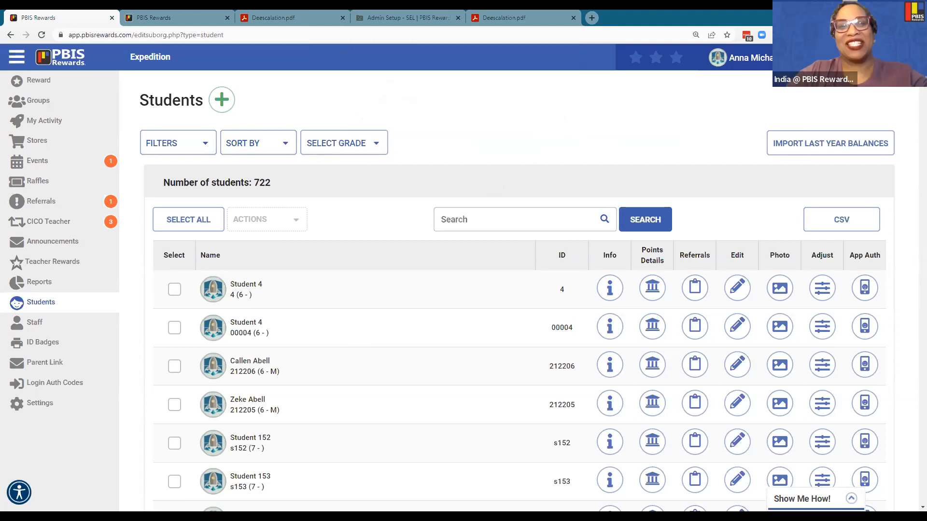
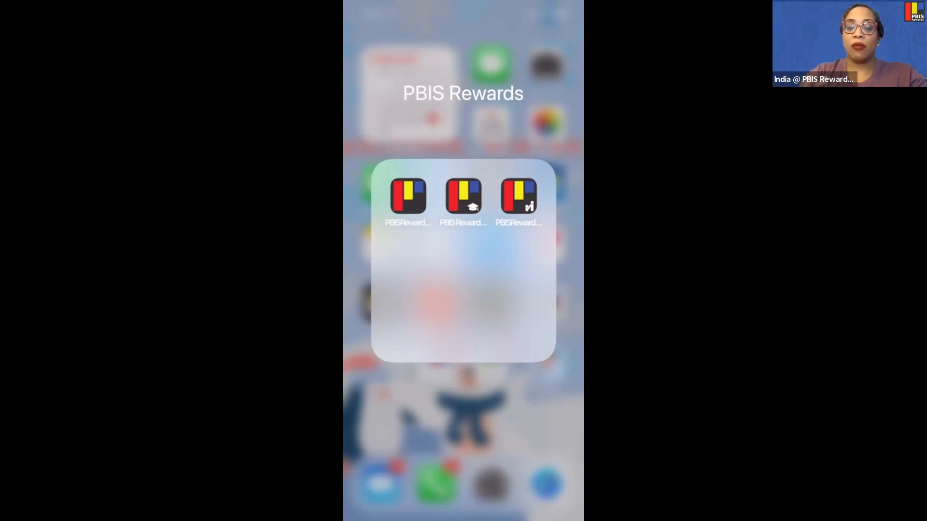
# Switch to the PBIS Rewards student app on the phone and report feeling Calm through How I Feel.
pyautogui.click(463, 196)
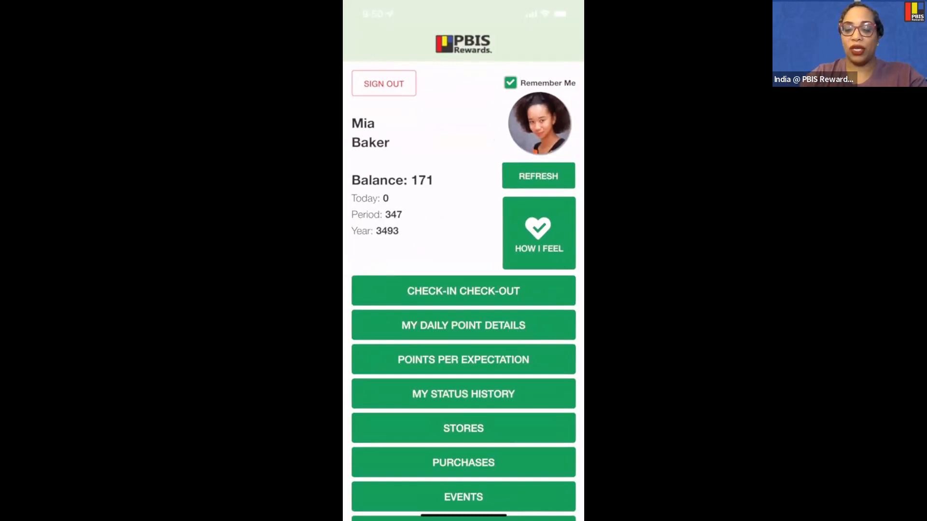
pyautogui.click(539, 233)
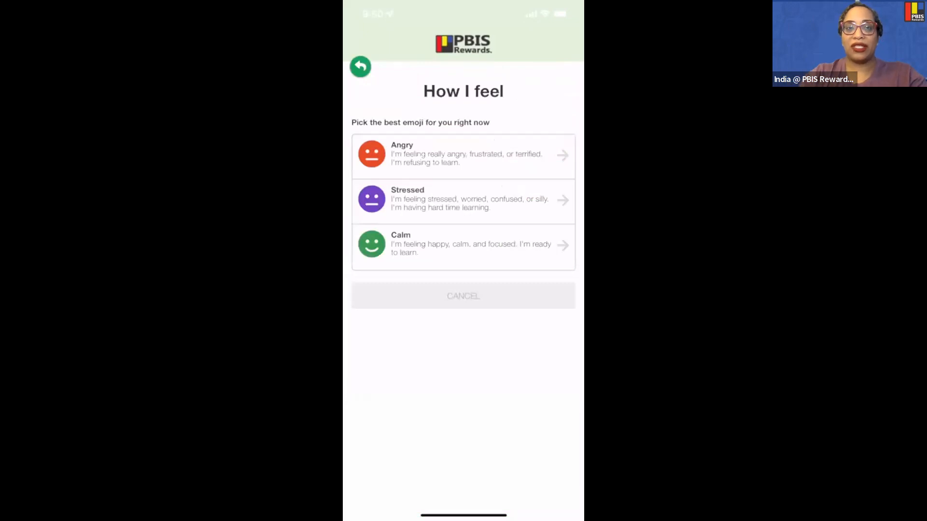
pyautogui.click(440, 263)
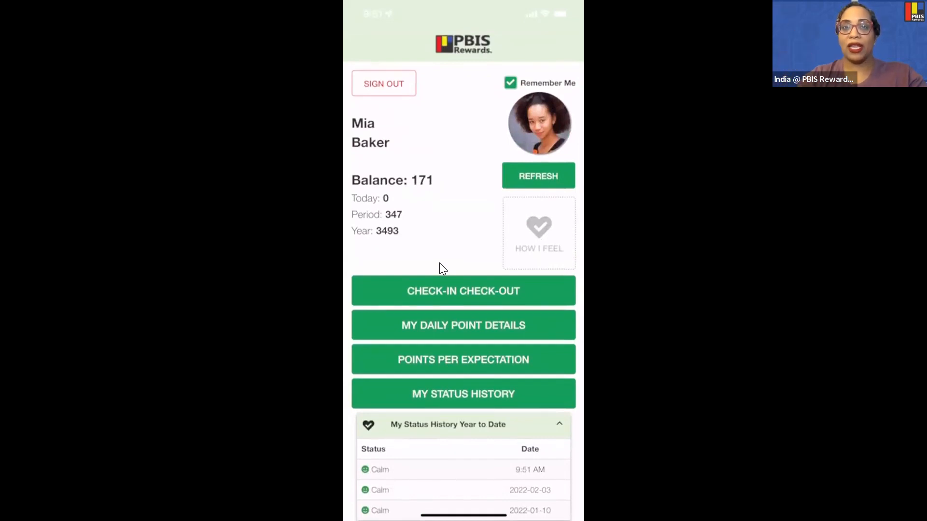
pyautogui.click(529, 260)
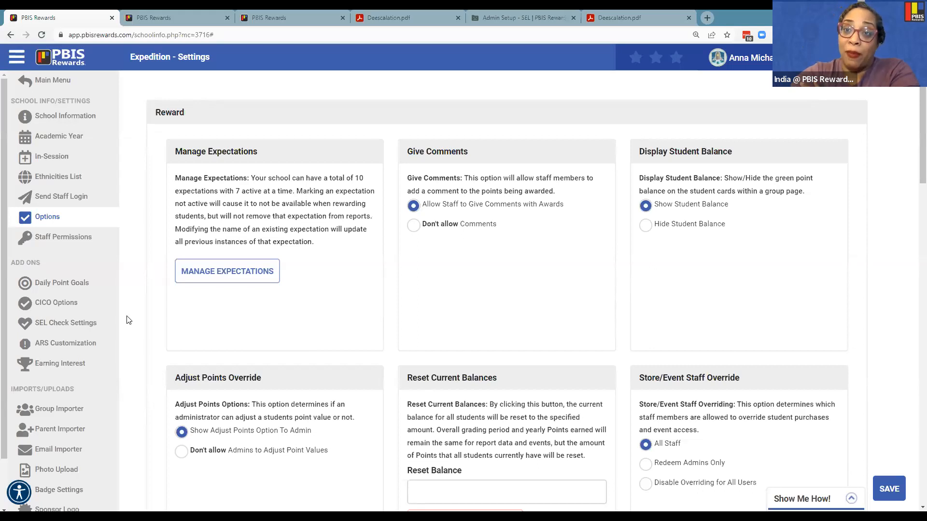
# Return from the Expedition settings to the main navigation and open Teacher Rewards.
pyautogui.click(90, 221)
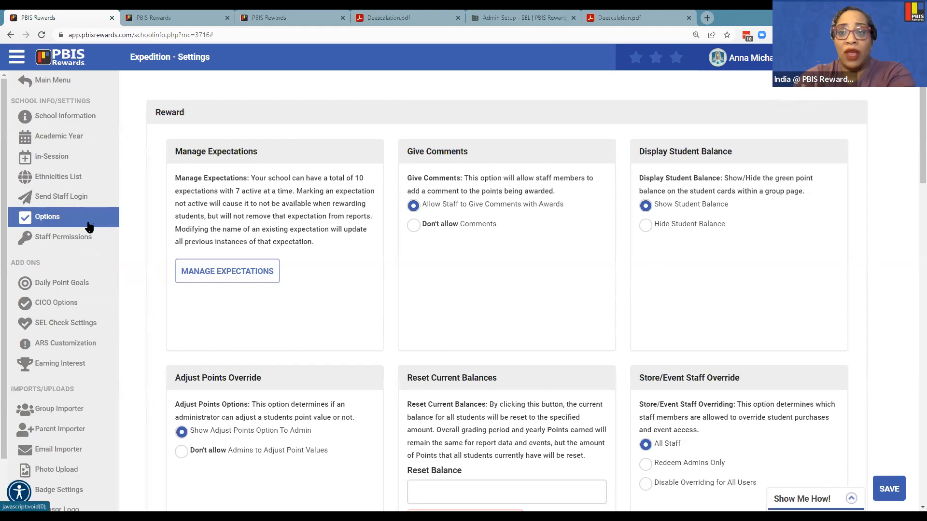
pyautogui.click(46, 82)
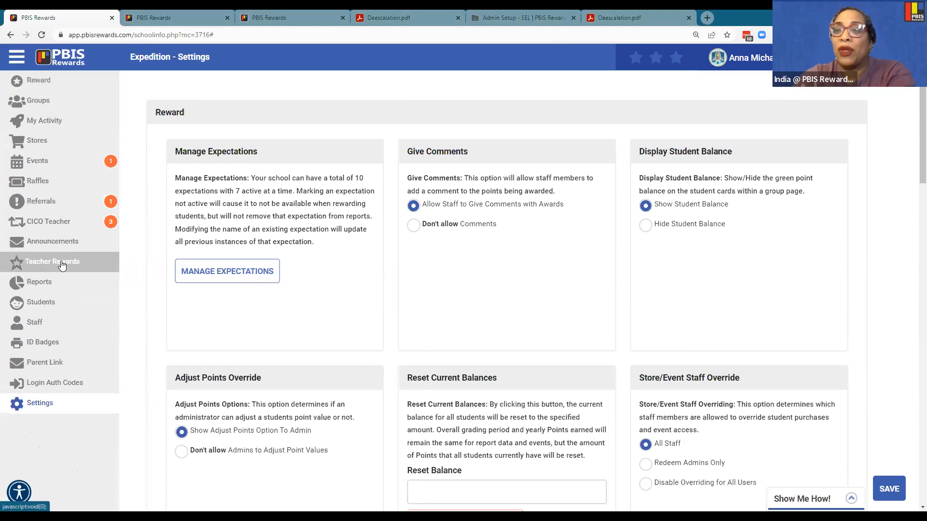
pyautogui.click(78, 263)
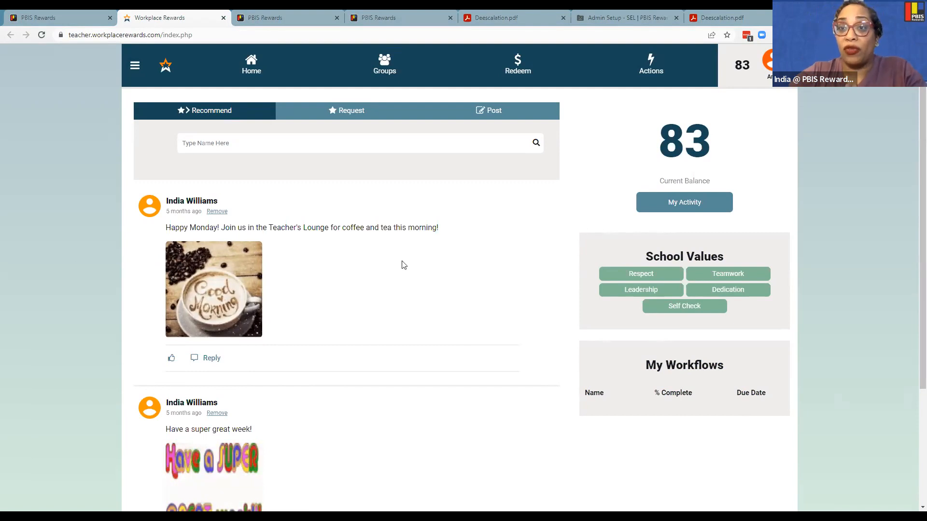
# Start a points request dated 02/25/2022 and choose Check-In under the Self Check value.
pyautogui.click(346, 110)
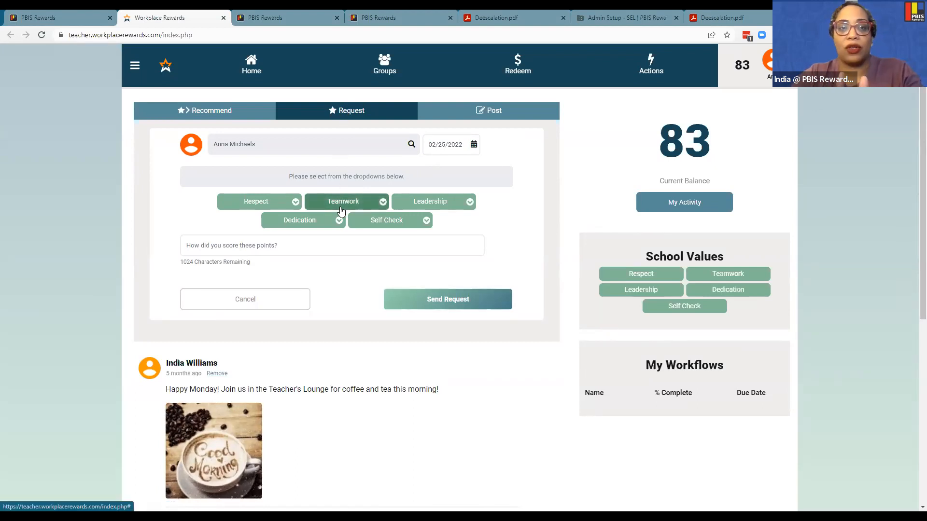
pyautogui.click(389, 220)
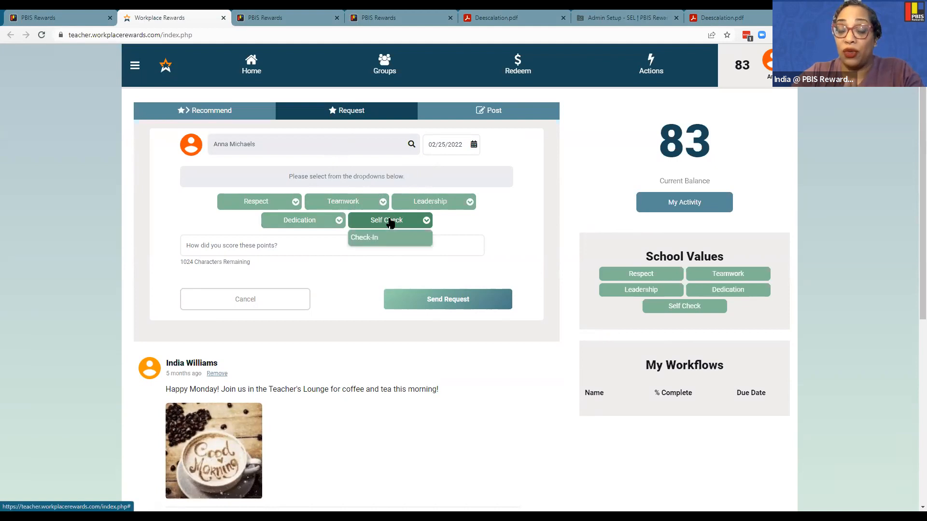
pyautogui.click(422, 241)
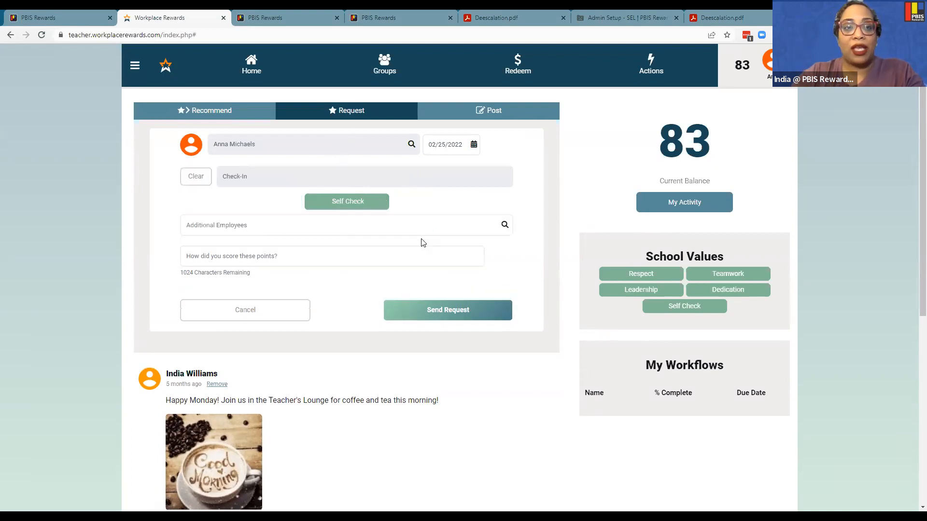
# Explain the request with "Feeling stressed today due to late arrival of student bus." and send it.
pyautogui.click(308, 256)
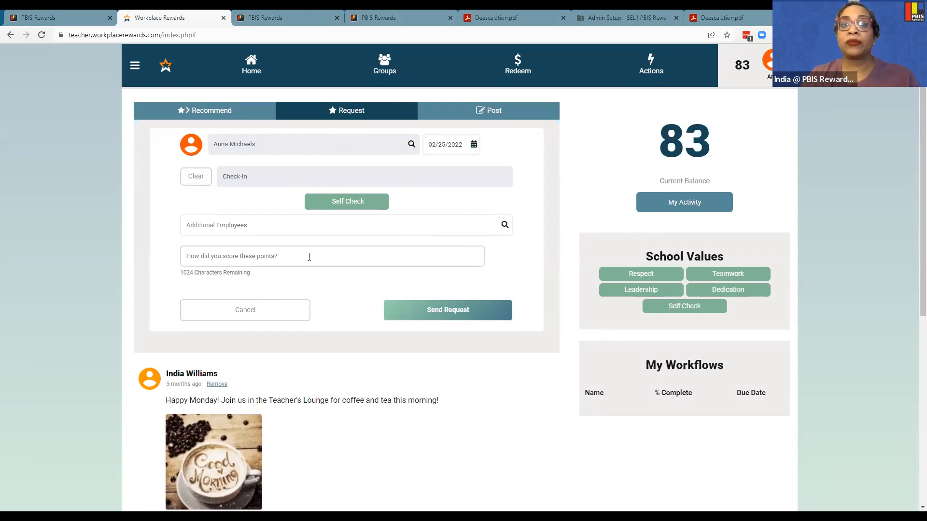
pyautogui.write('Feeling stressed today due to ')
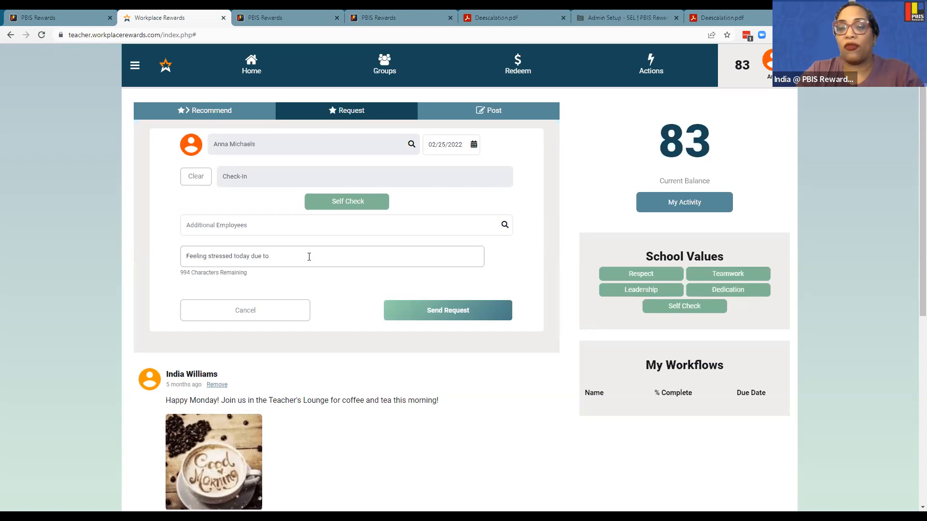
pyautogui.write('late')
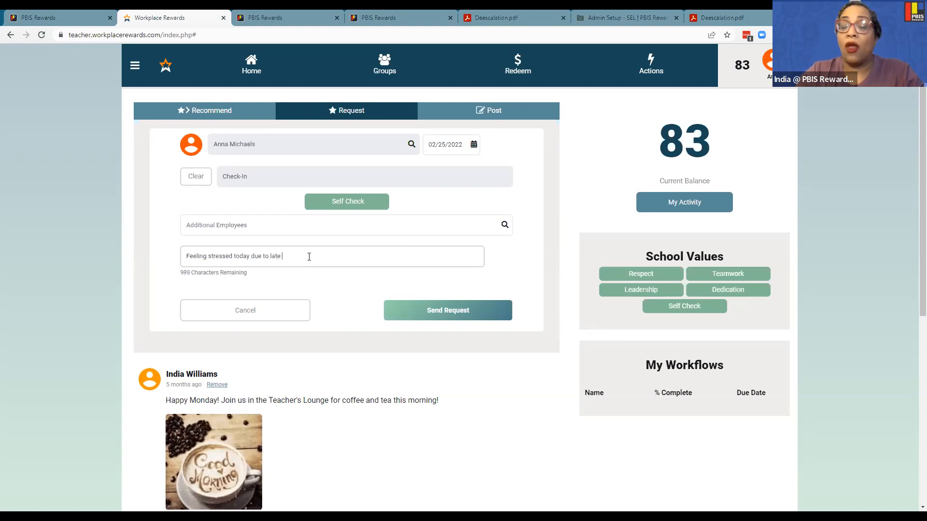
pyautogui.write(' arri')
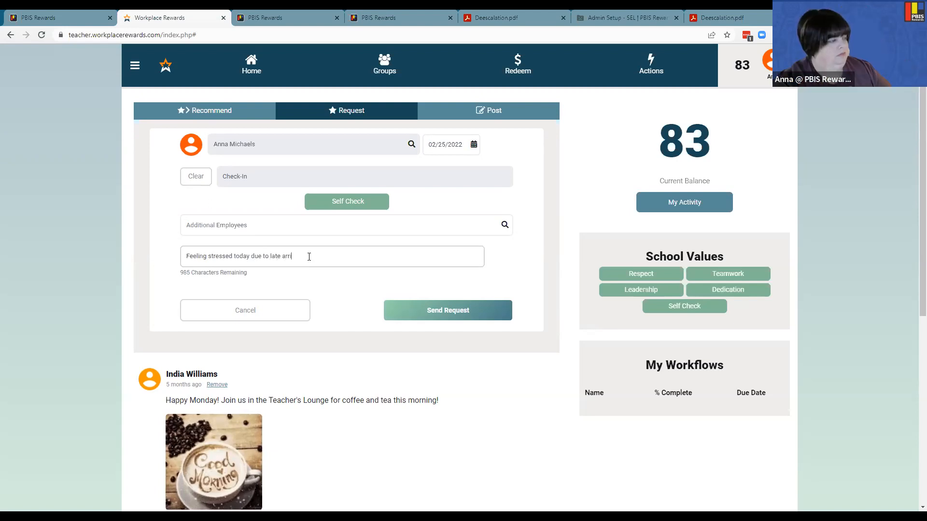
pyautogui.write('val of st')
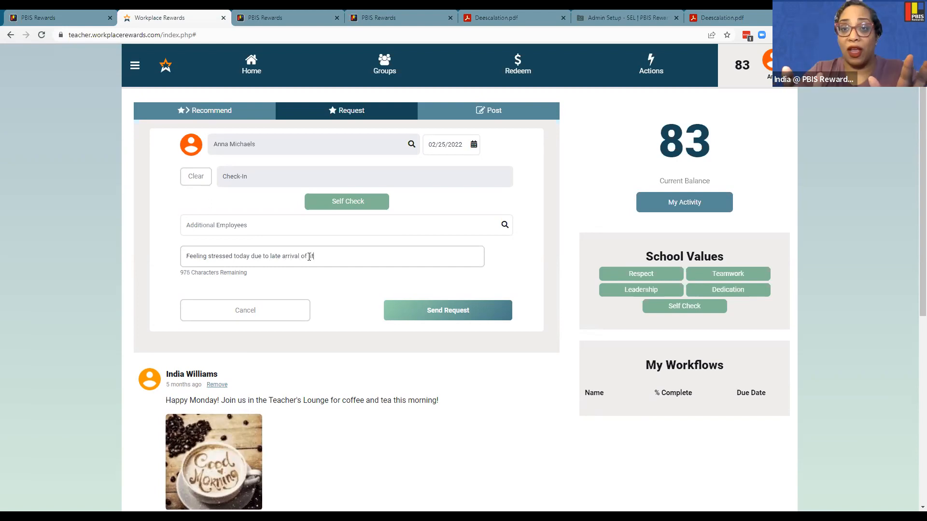
pyautogui.write('udent bus.')
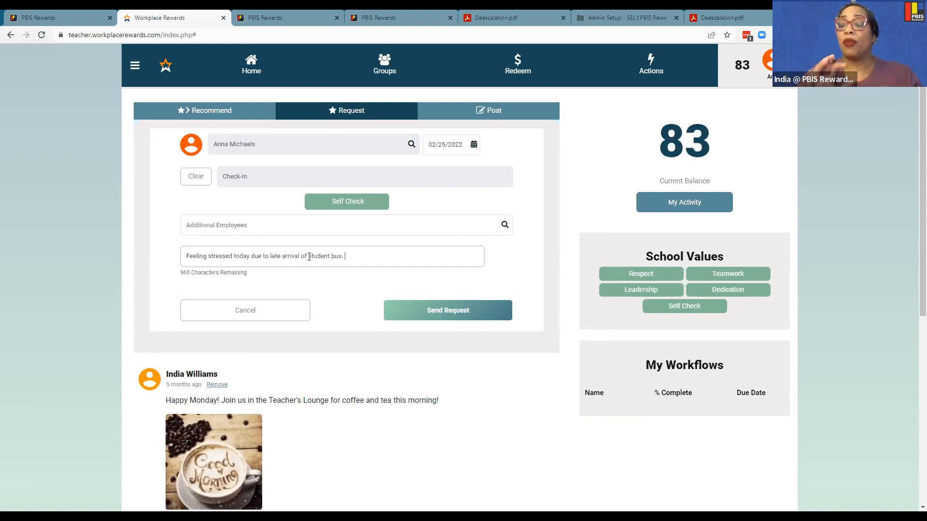
pyautogui.click(435, 312)
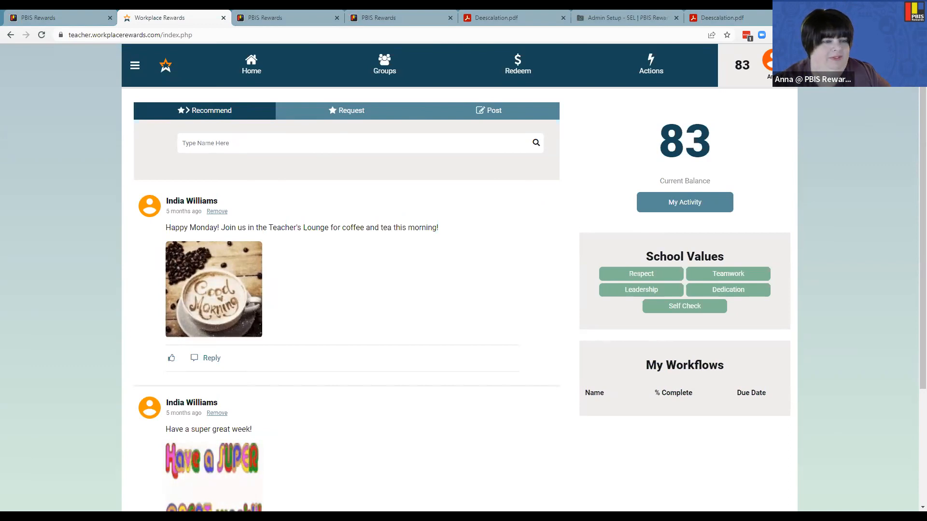
pyautogui.hotkey('alt', 'Tab')
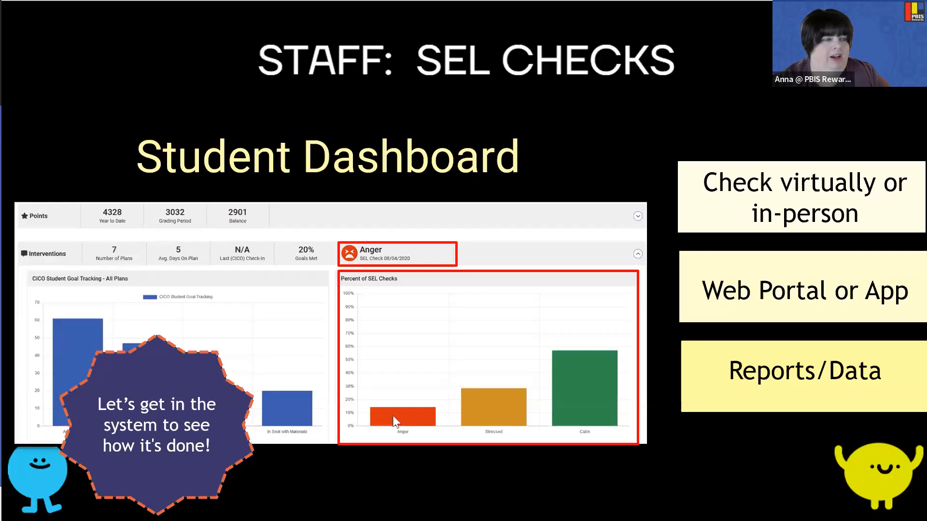
pyautogui.press('Right')
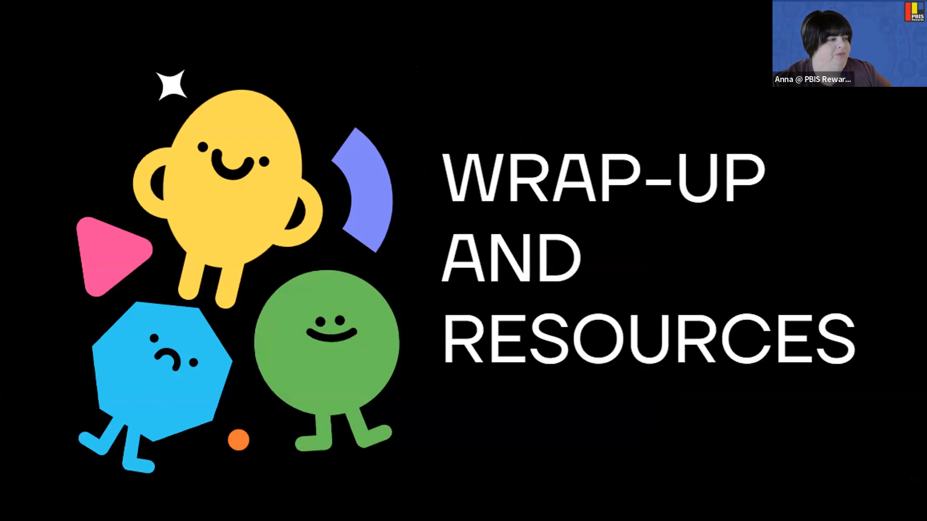
pyautogui.press('Right')
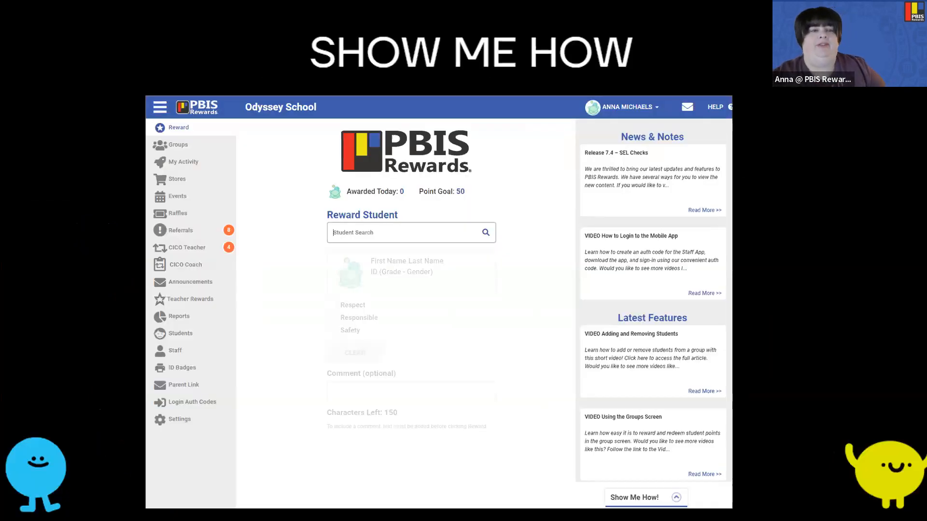
pyautogui.press('Right')
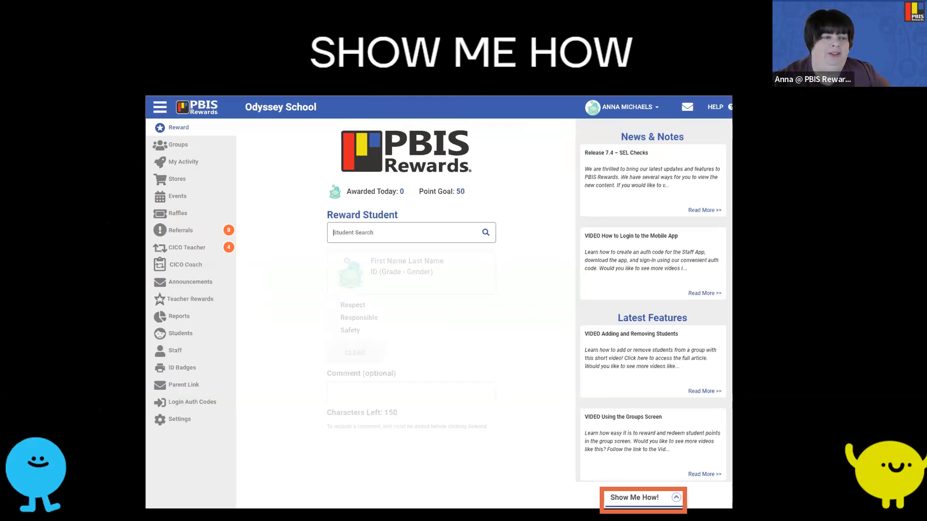
pyautogui.press('Right')
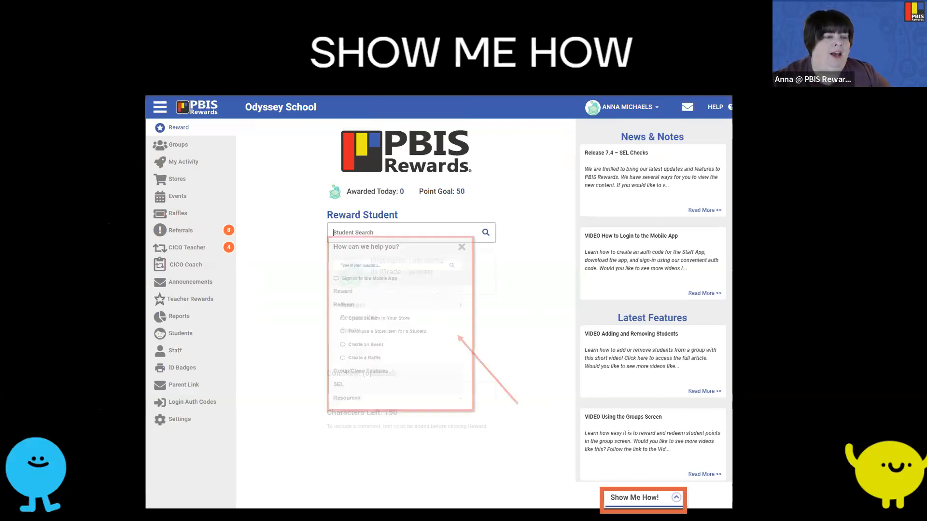